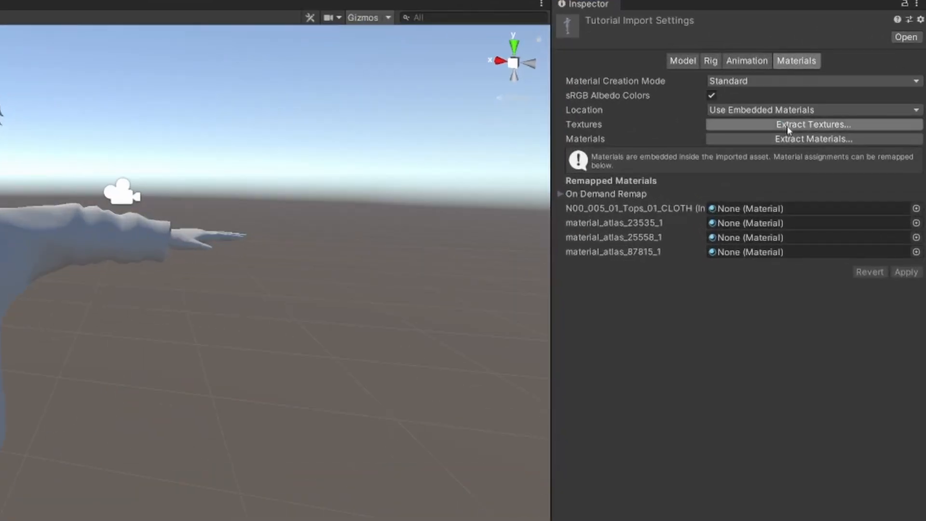
# Extract the Tutorial model's embedded textures into a new Assets subfolder named Textures.
pyautogui.click(813, 125)
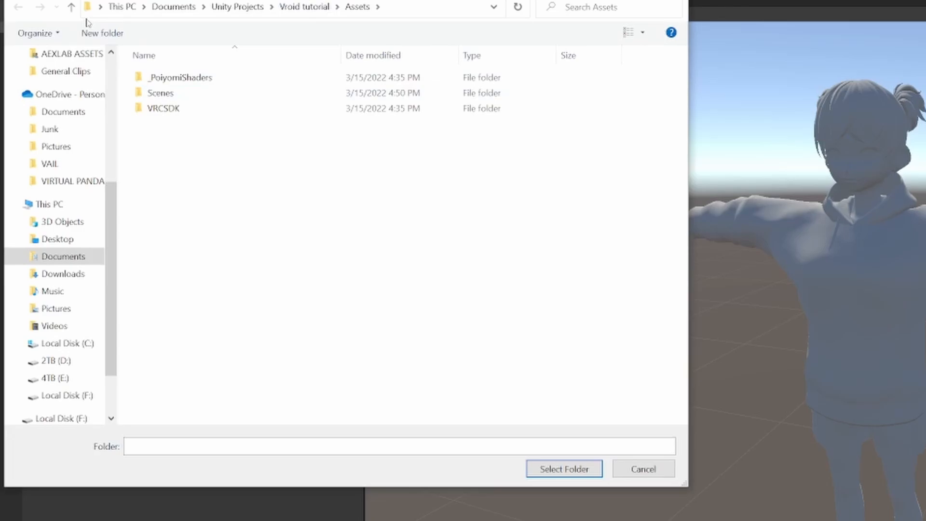
pyautogui.click(94, 32)
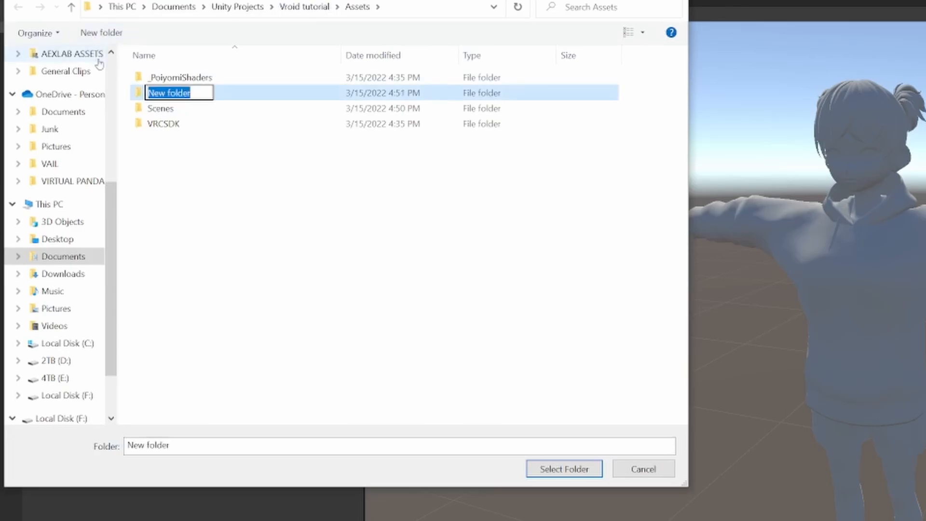
pyautogui.write('Textures')
pyautogui.press('Return')
pyautogui.press('Return')
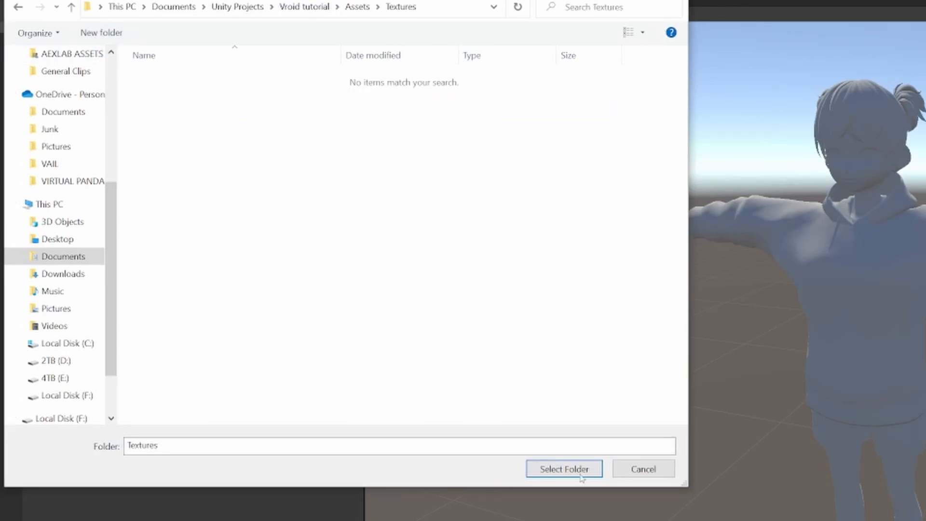
pyautogui.click(564, 469)
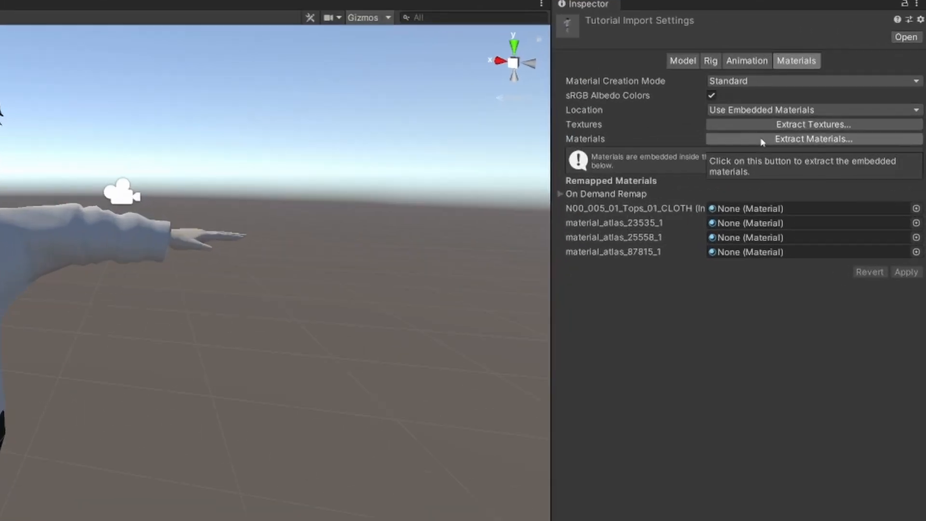
# Extract the Tutorial model's embedded materials into a new Assets subfolder named Materials.
pyautogui.click(771, 139)
pyautogui.click(54, 16)
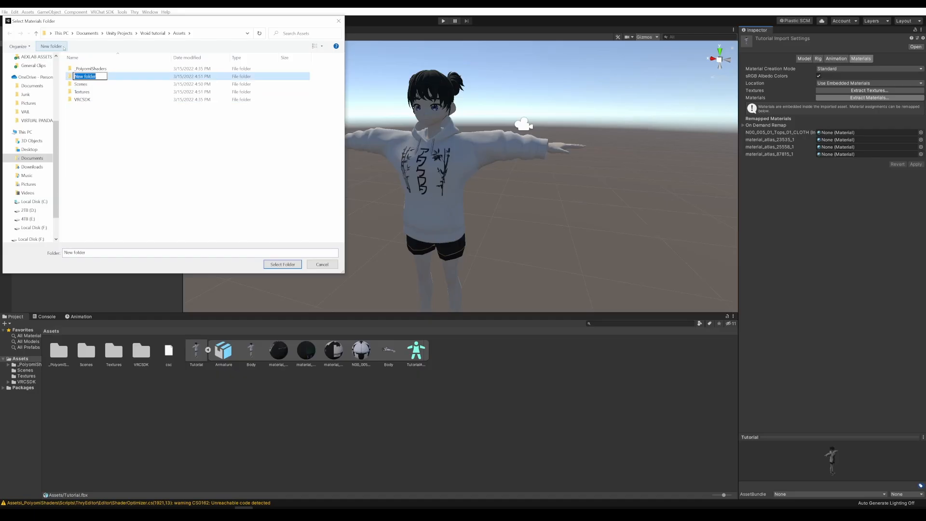
pyautogui.write('Materials')
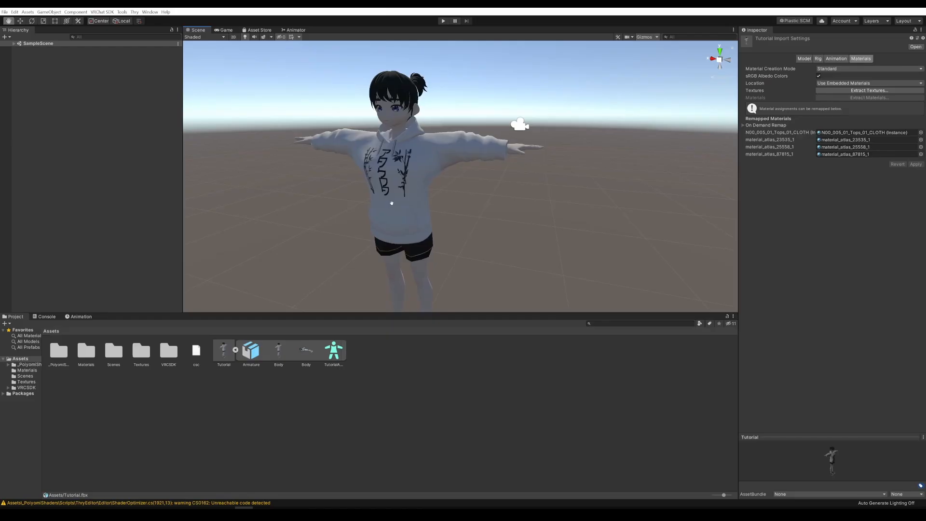
pyautogui.keyDown('alt'); pyautogui.moveTo(434, 188); pyautogui.dragTo(412, 192); pyautogui.keyUp('alt')
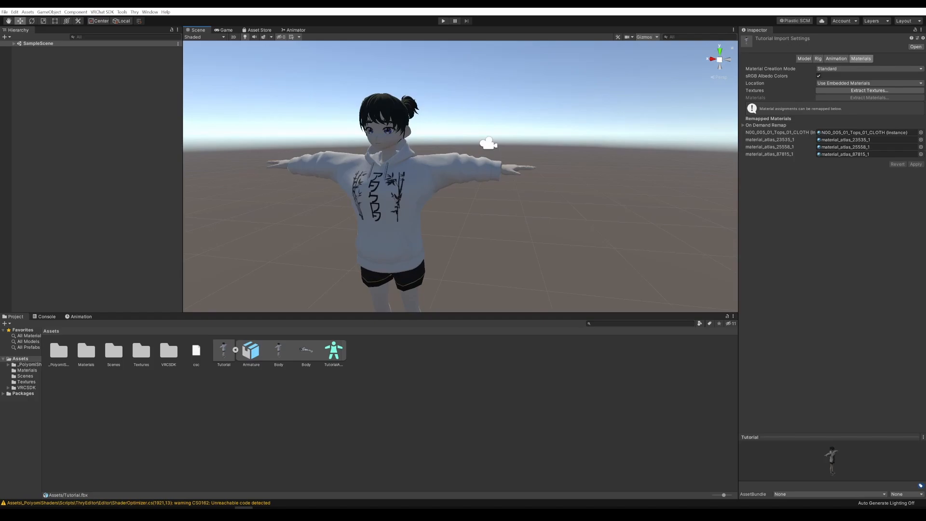
# Turn on Alpha Is Transparency for the _14 texture and the atlas textures in the Textures folder and apply the import settings.
pyautogui.click(141, 351)
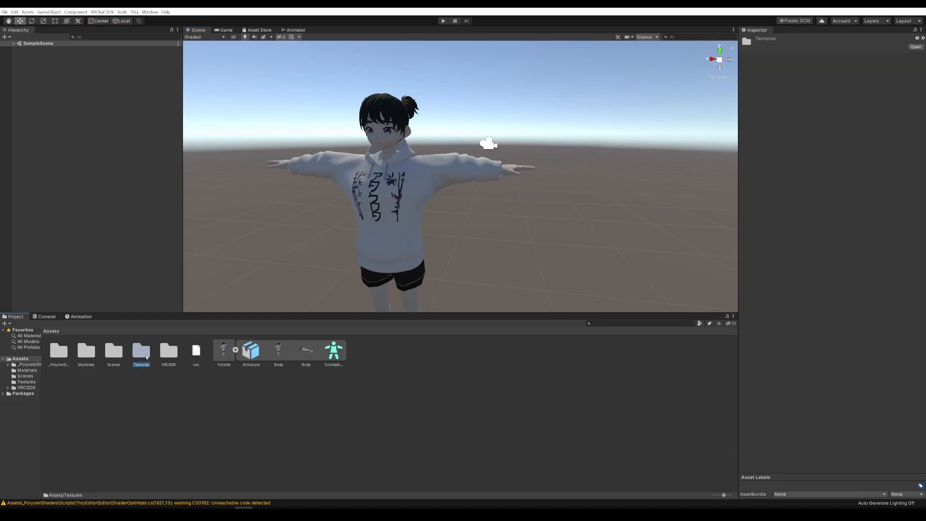
pyautogui.doubleClick(144, 350)
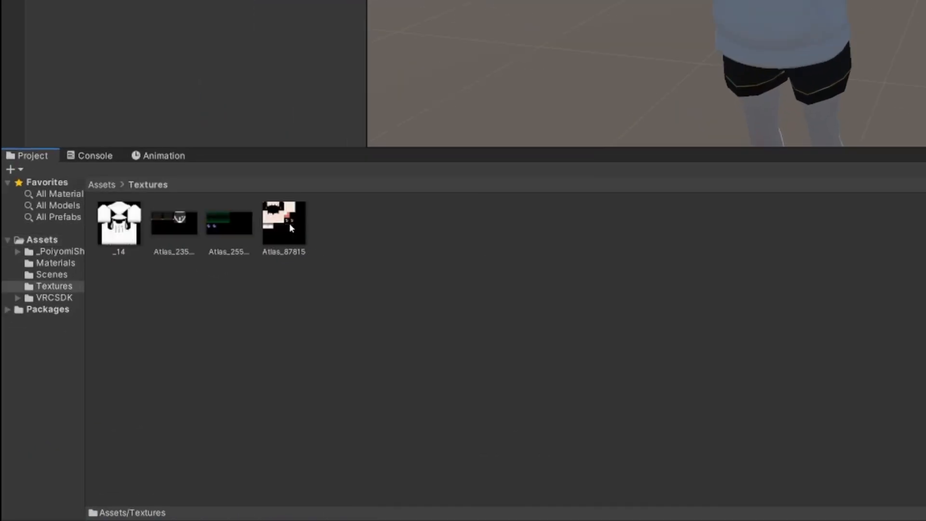
pyautogui.click(139, 226)
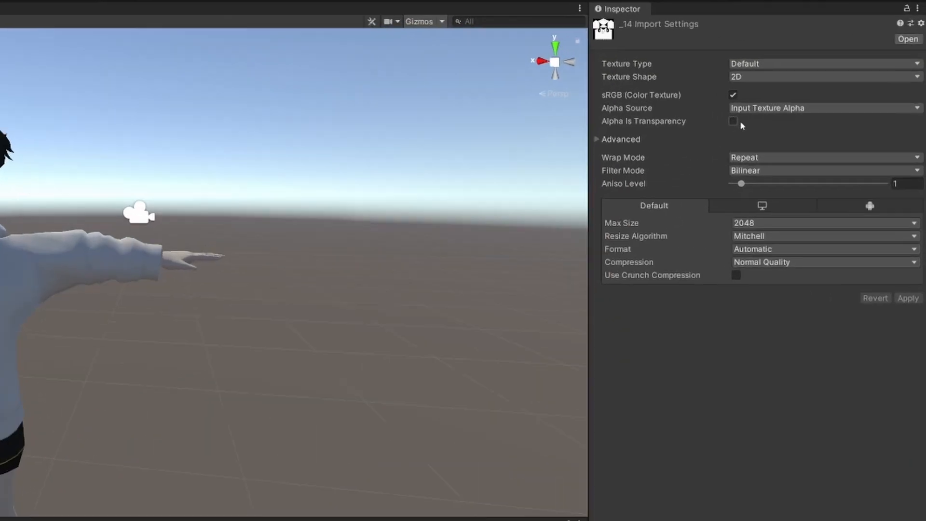
pyautogui.click(818, 92)
pyautogui.click(909, 325)
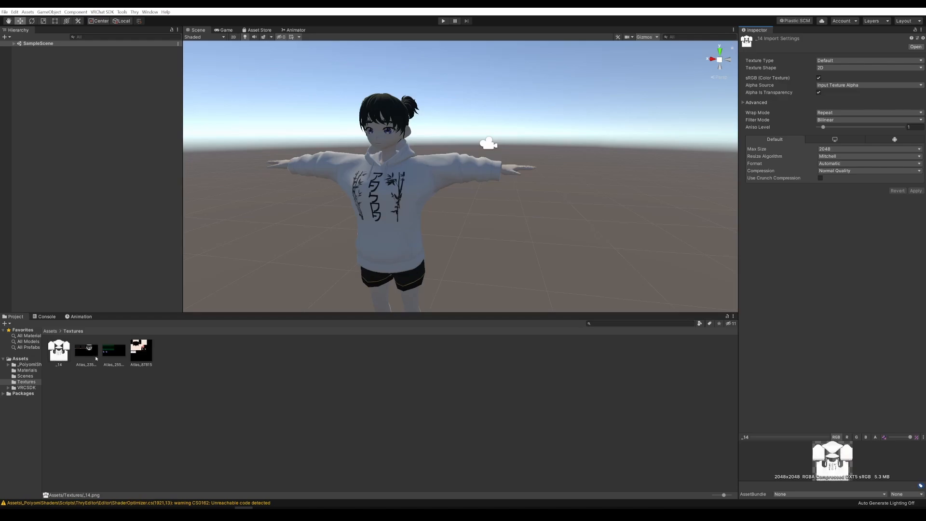
pyautogui.click(96, 357)
pyautogui.click(818, 92)
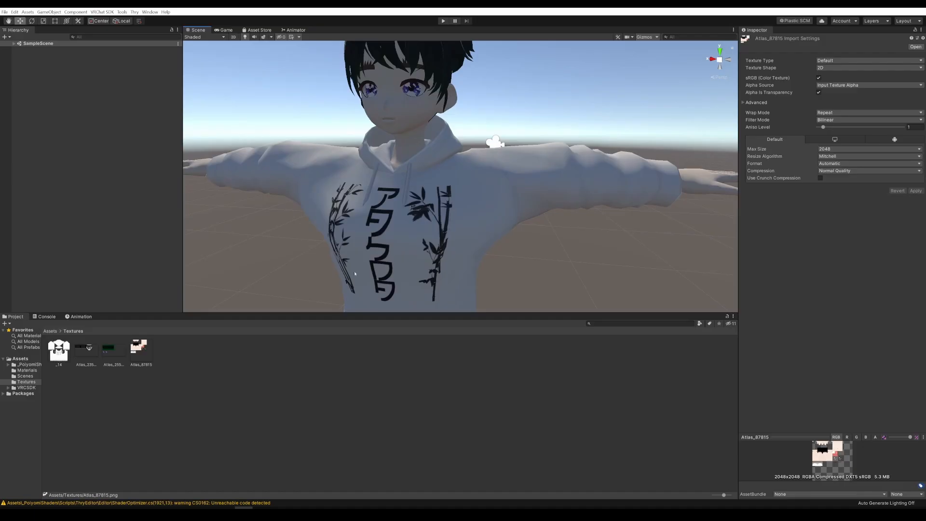
# Assign the .poiyomi Poiyomi Toon shader to material_atlas_23535_1 in the Materials folder and set its rendering preset to Cutout.
pyautogui.click(51, 331)
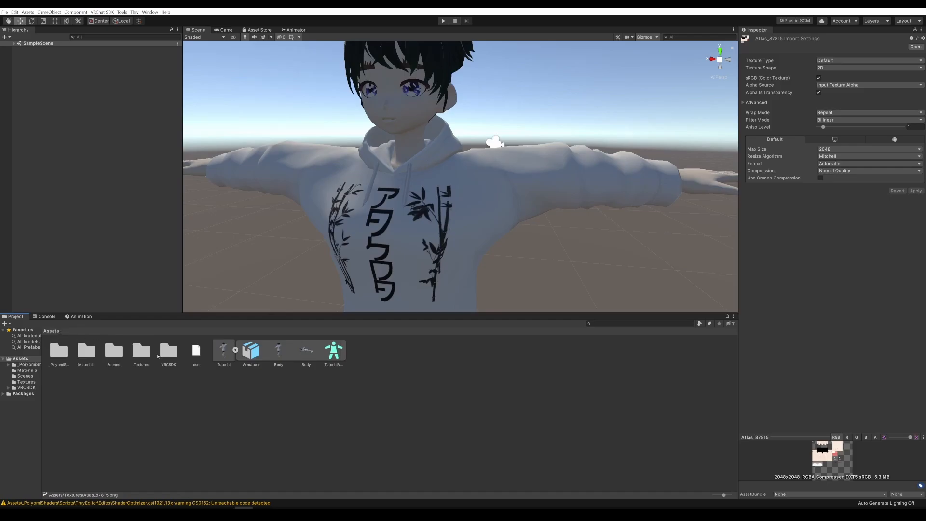
pyautogui.doubleClick(97, 353)
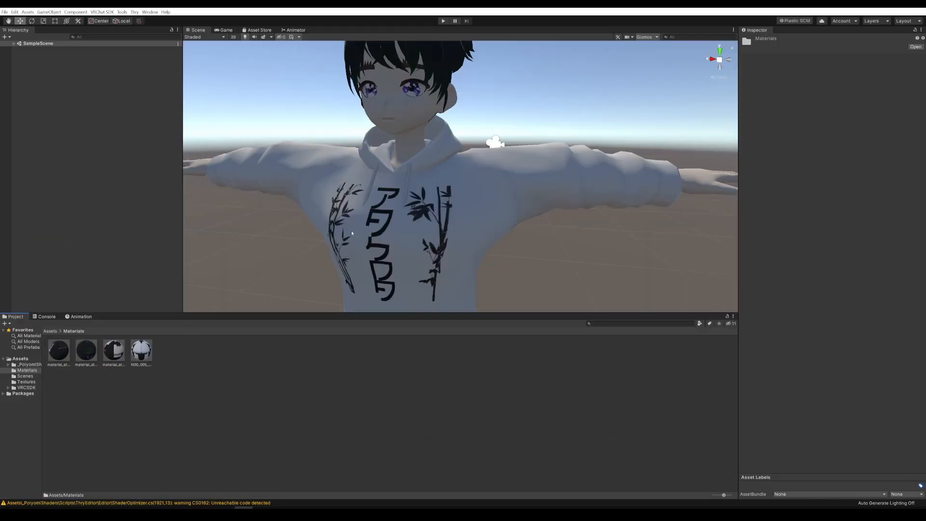
pyautogui.moveTo(354, 232); pyautogui.dragTo(535, 145, button='middle')
pyautogui.scroll(-5, 525, 204)
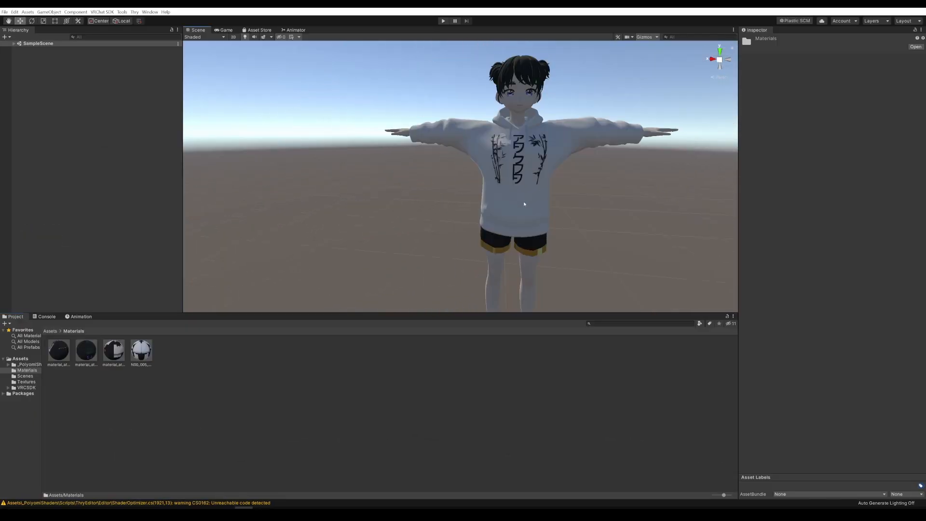
pyautogui.moveTo(524, 204); pyautogui.dragTo(243, 305, button='middle')
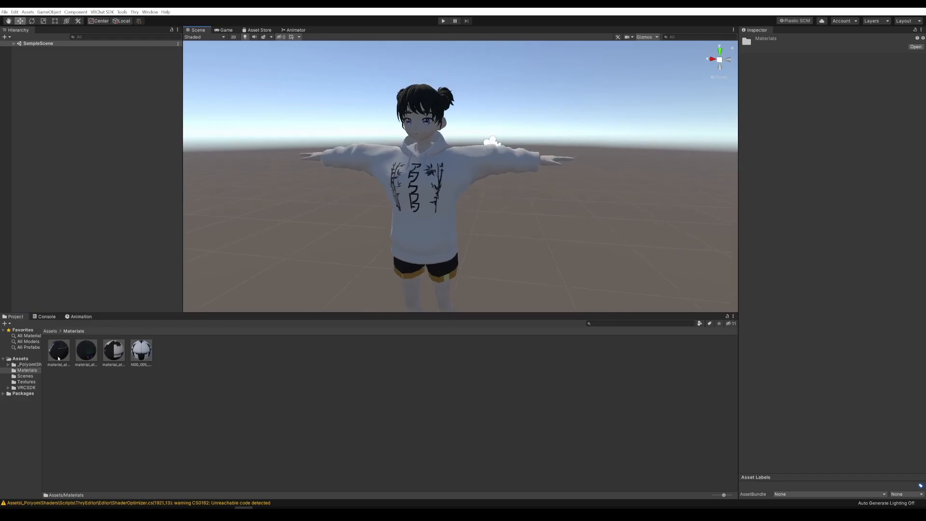
pyautogui.click(59, 359)
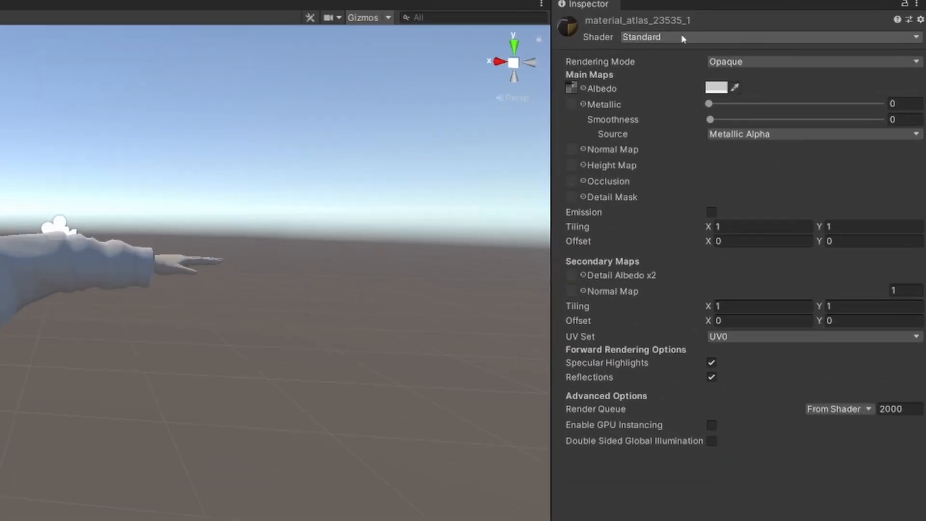
pyautogui.click(809, 47)
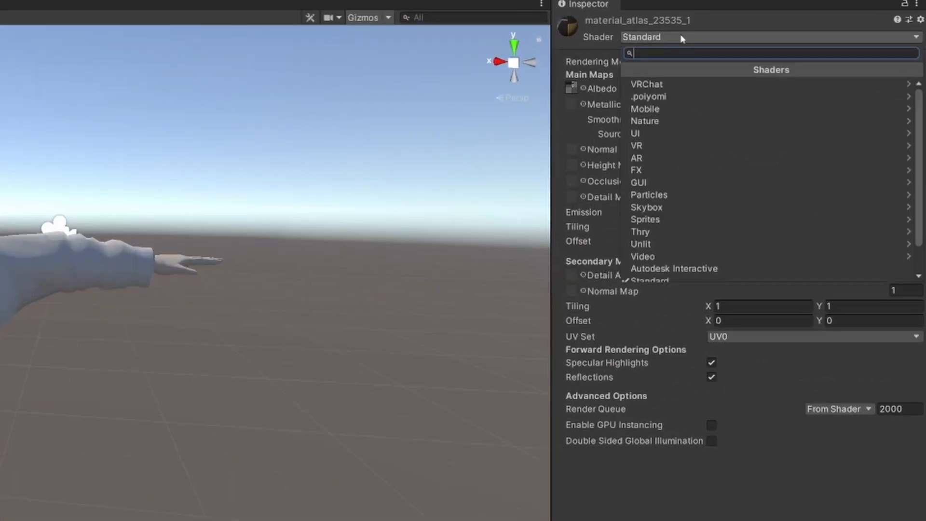
pyautogui.click(678, 96)
pyautogui.click(681, 97)
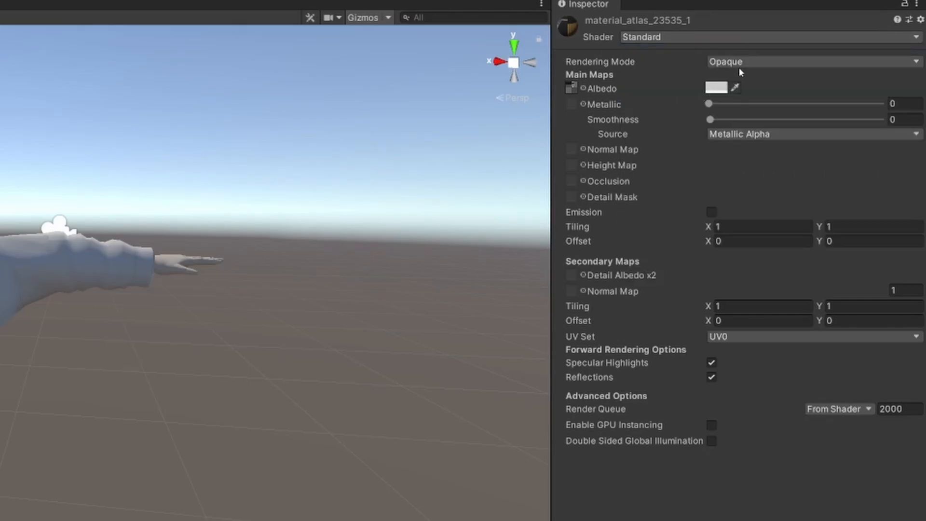
pyautogui.click(743, 126)
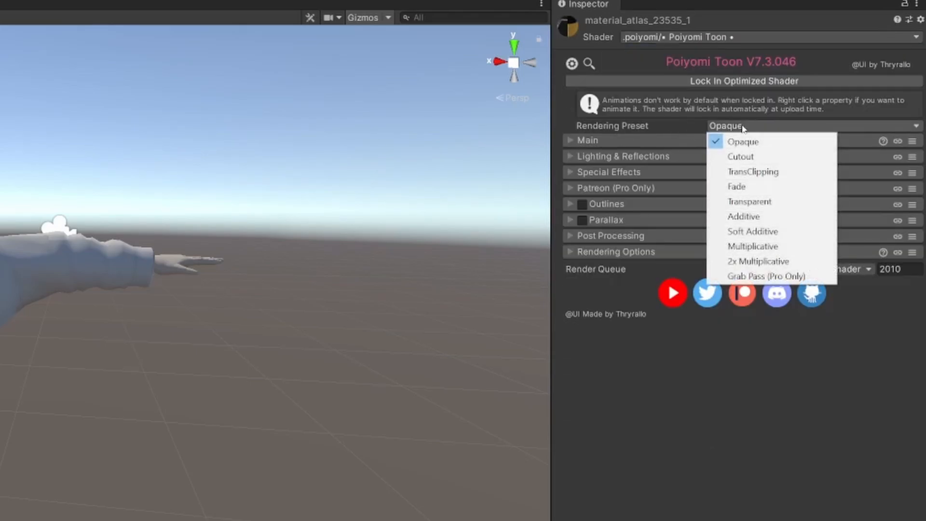
pyautogui.click(740, 157)
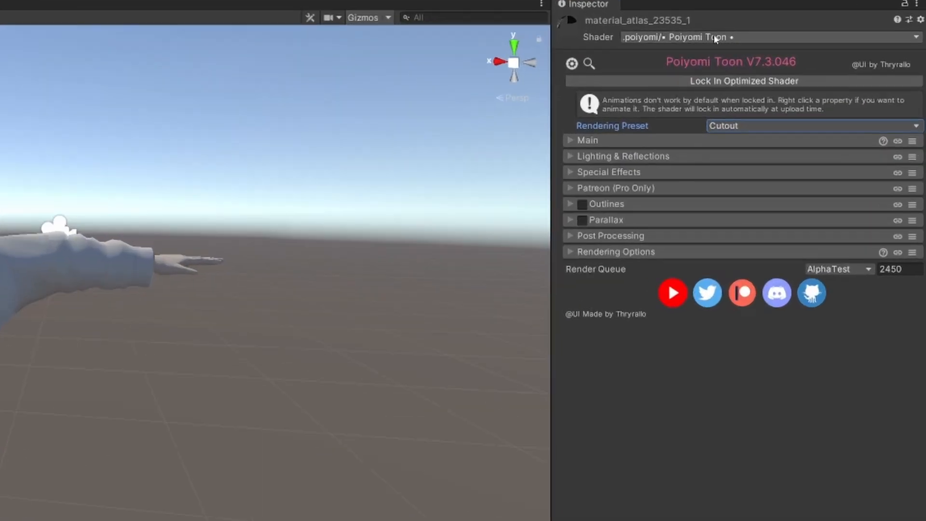
# Change the shader of material_atlas_23535_1 to VRChat Mobile Toon Lit.
pyautogui.click(715, 38)
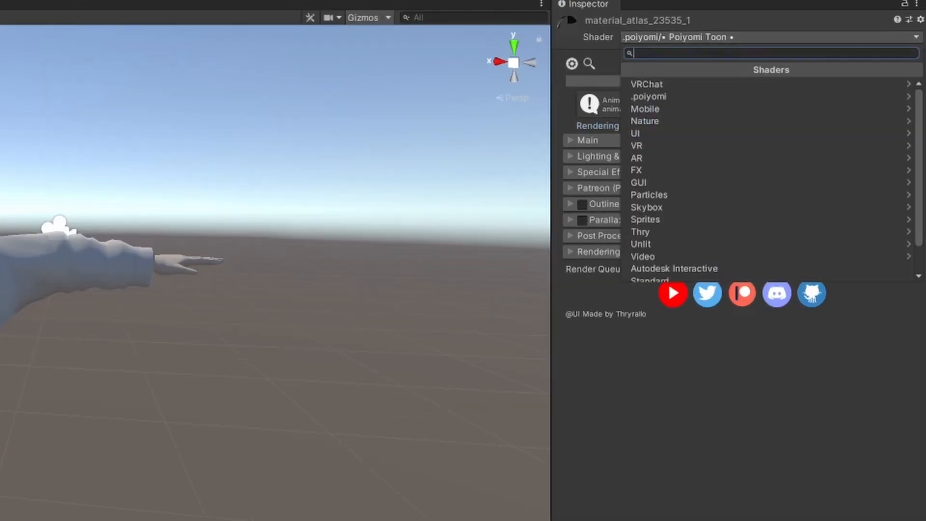
pyautogui.click(704, 84)
pyautogui.click(702, 87)
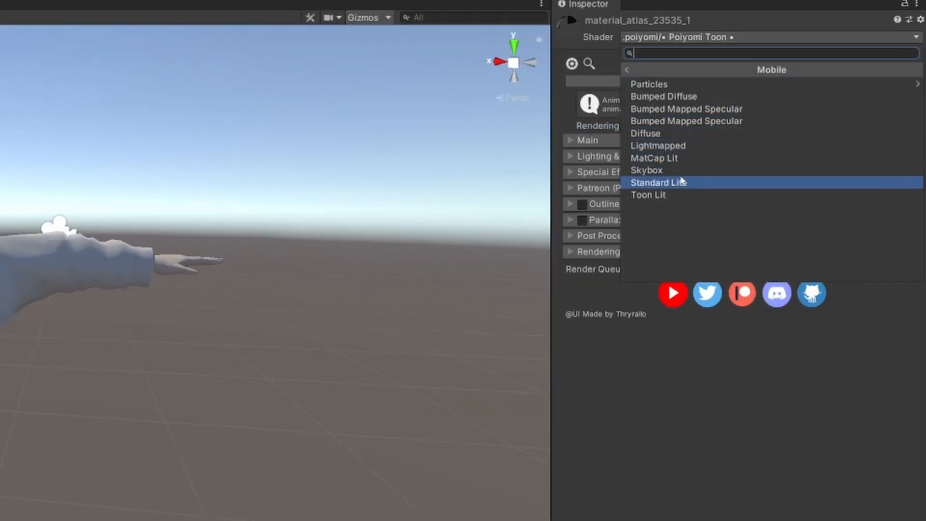
pyautogui.click(688, 193)
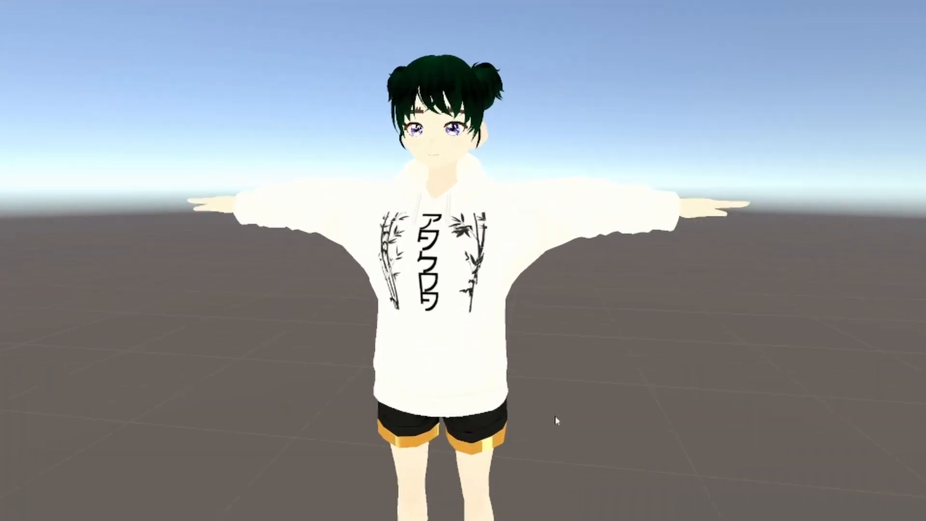
# Examine the Toon Lit shading on the avatar's face, hair, hoodie, legs and shoes.
pyautogui.moveTo(461, 241); pyautogui.dragTo(460, 378, button='middle')
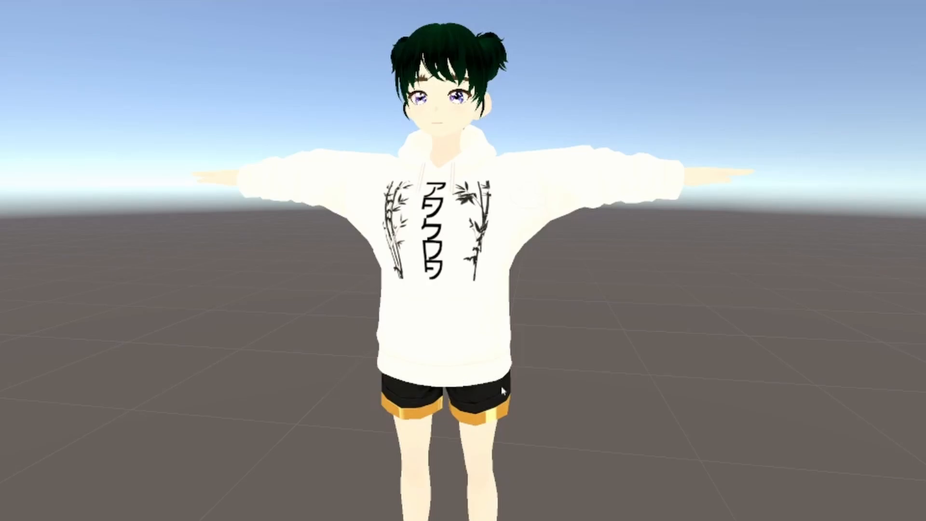
pyautogui.moveTo(522, 391); pyautogui.dragTo(453, 225, button='middle')
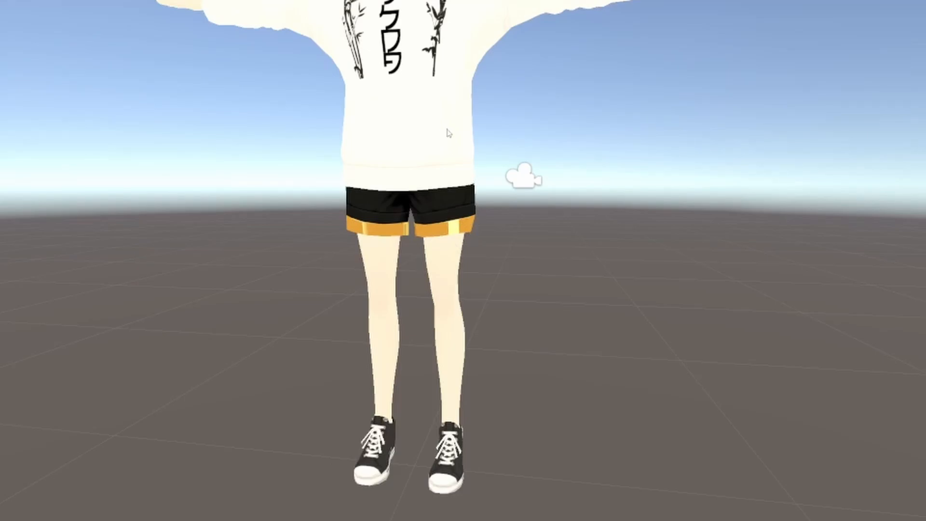
pyautogui.moveTo(452, 124); pyautogui.dragTo(469, 339, button='middle')
pyautogui.scroll(5, 469, 340)
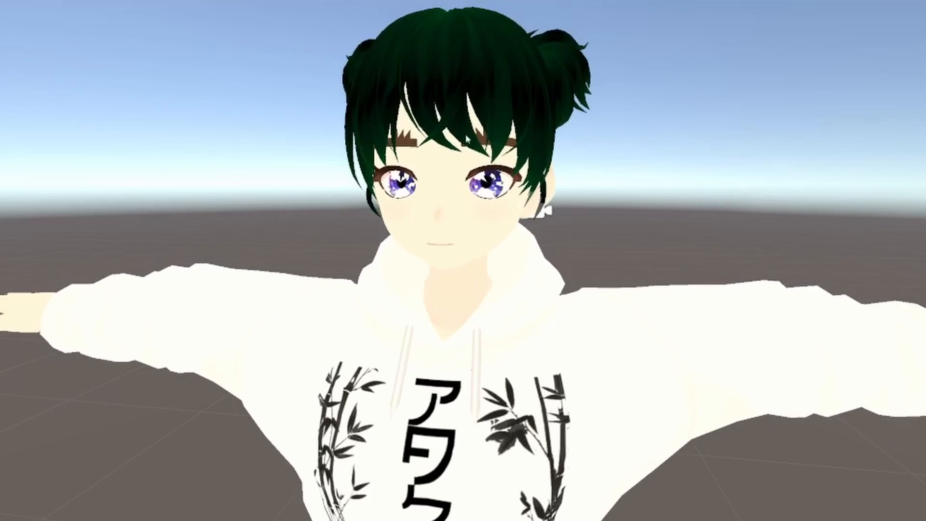
pyautogui.scroll(1, 498, 151)
pyautogui.scroll(-1, 508, 143)
pyautogui.moveTo(508, 144); pyautogui.dragTo(520, 172, button='middle')
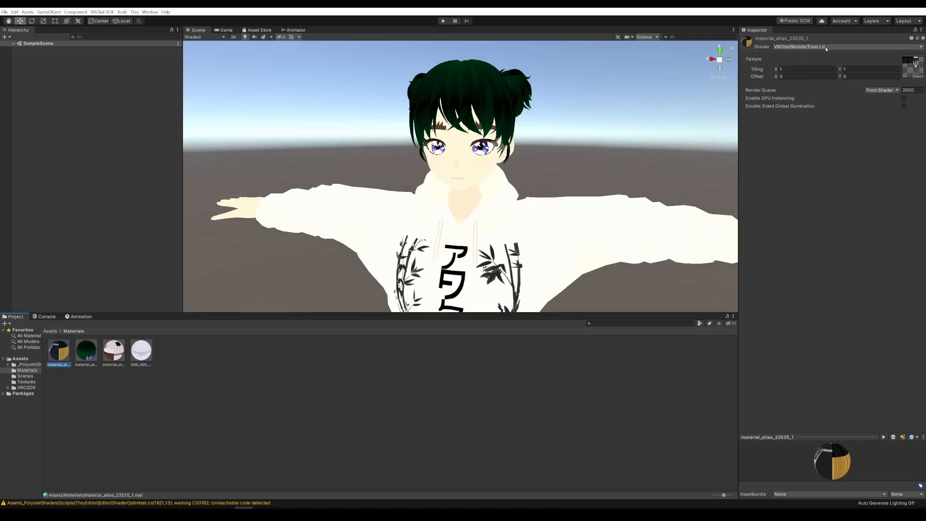
# Switch material_atlas_23535_1 back to the .poiyomi Poiyomi Toon shader.
pyautogui.click(825, 48)
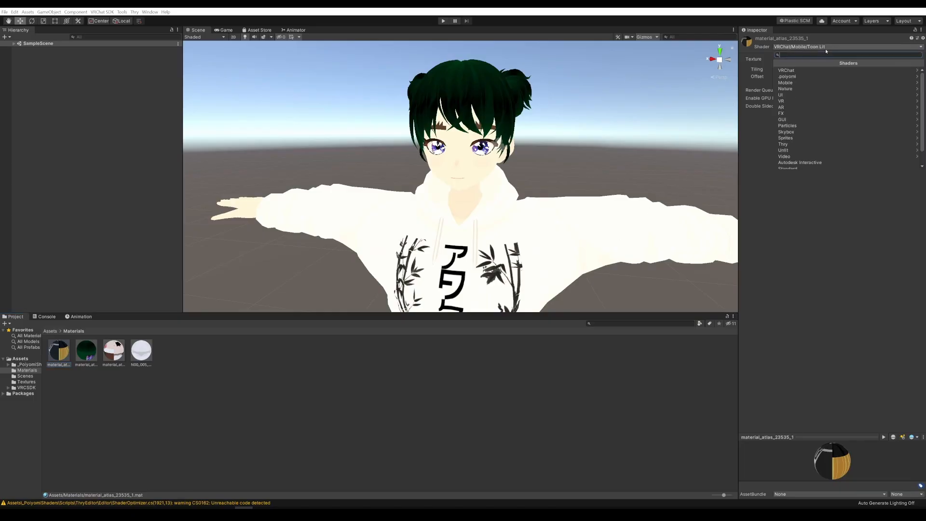
pyautogui.click(814, 75)
pyautogui.click(825, 77)
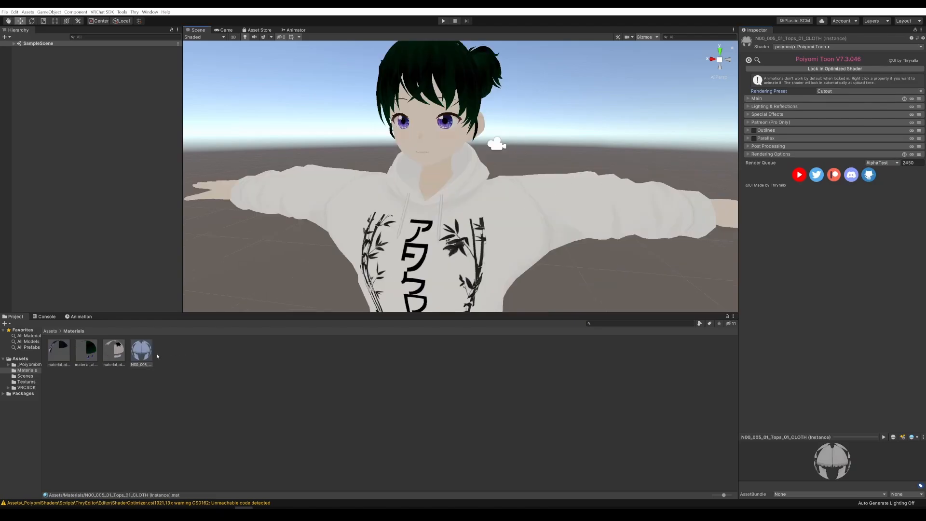
# Set the Basic Emission of material_atlas_87815_1 to about 0.34 in the shader's Main settings.
pyautogui.click(114, 351)
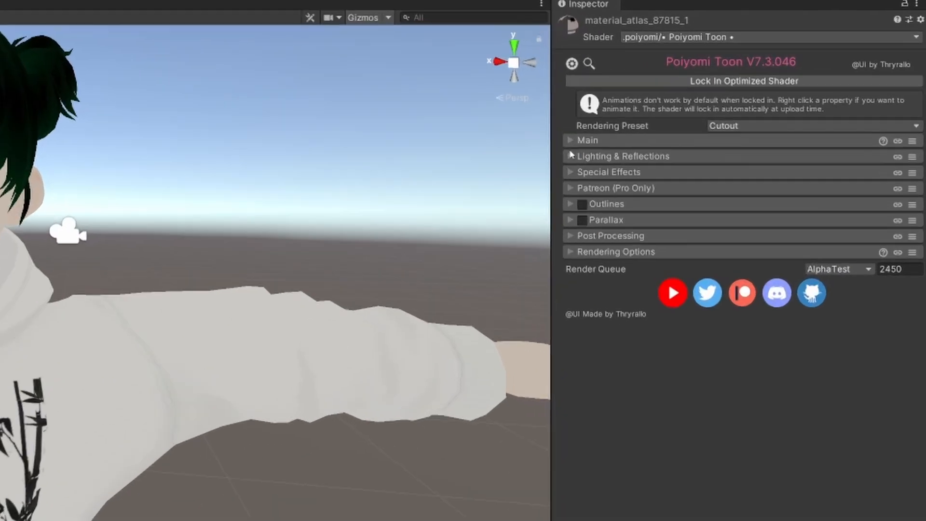
pyautogui.click(749, 106)
pyautogui.click(570, 141)
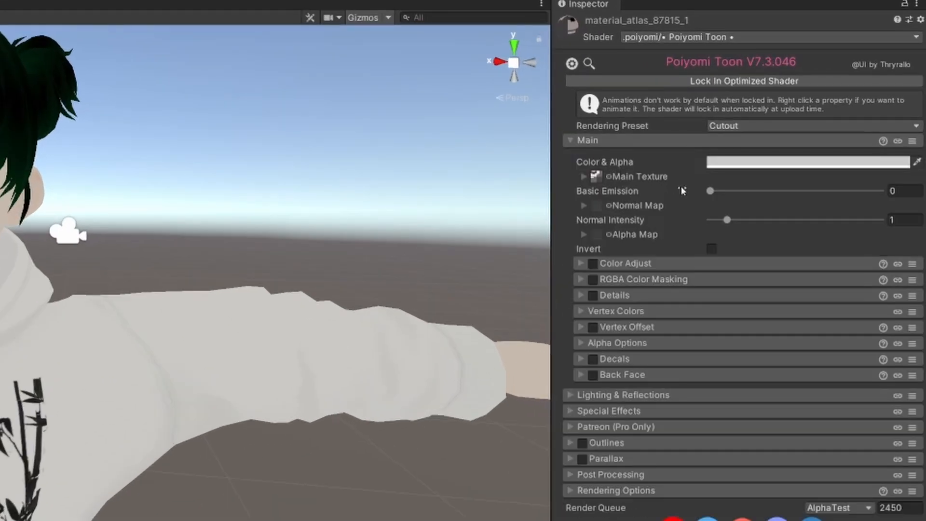
pyautogui.moveTo(710, 191); pyautogui.dragTo(847, 191)
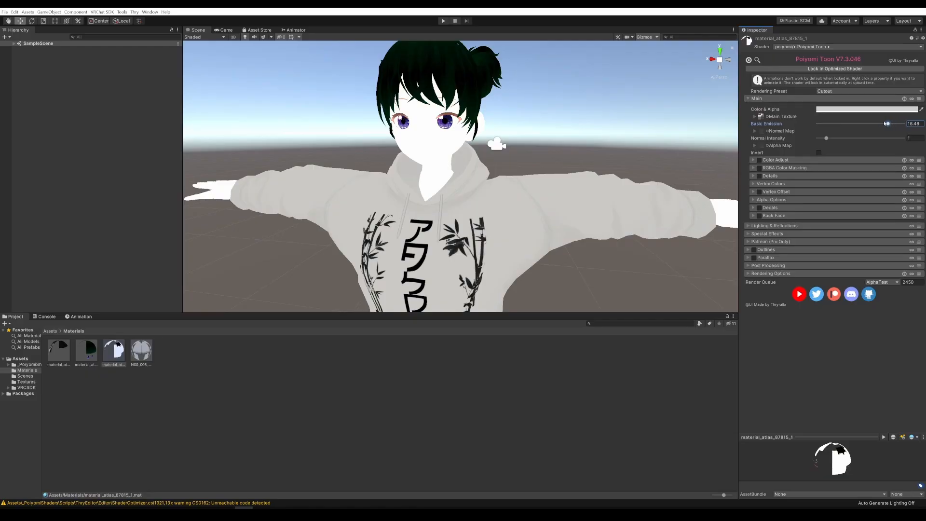
pyautogui.moveTo(886, 123); pyautogui.dragTo(820, 124)
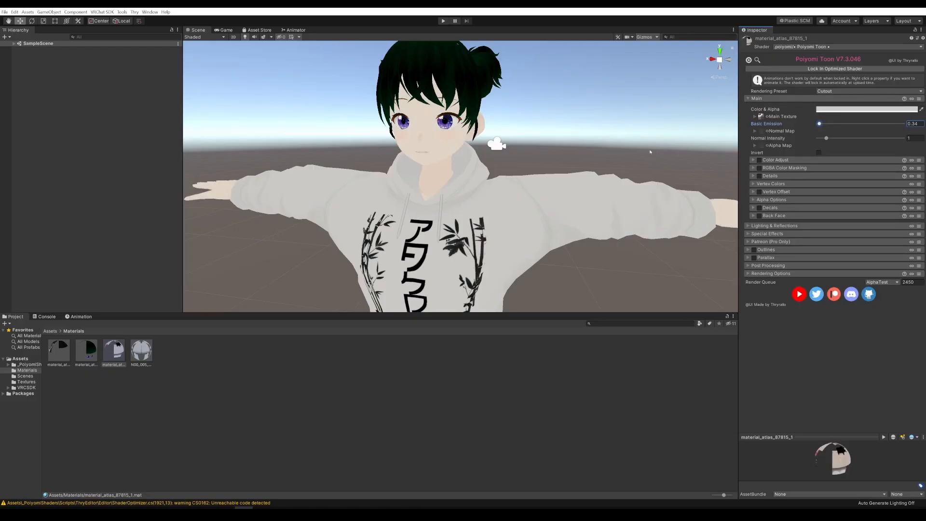
pyautogui.scroll(-5, 590, 154)
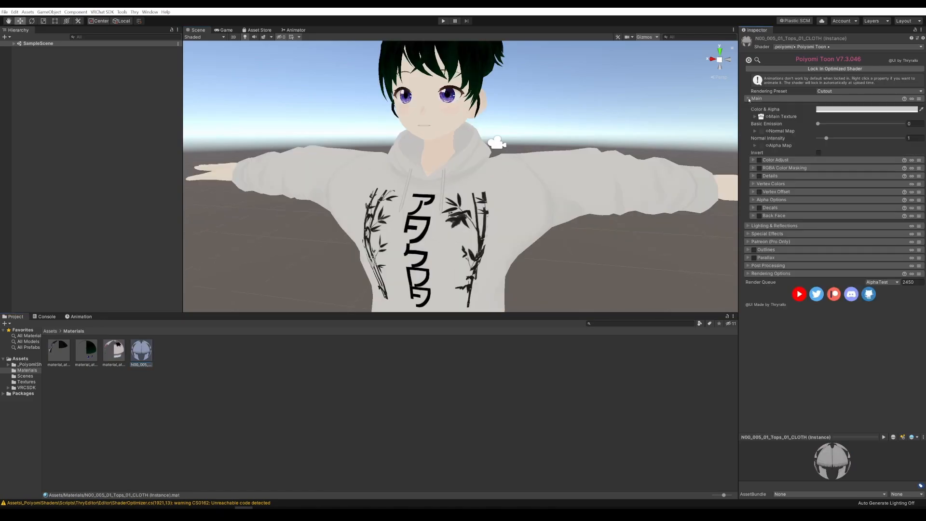
# Raise the Basic Emission of the N00_005_01_Tops_01_CLOTH hoodie material slightly above zero.
pyautogui.moveTo(818, 123); pyautogui.dragTo(820, 124)
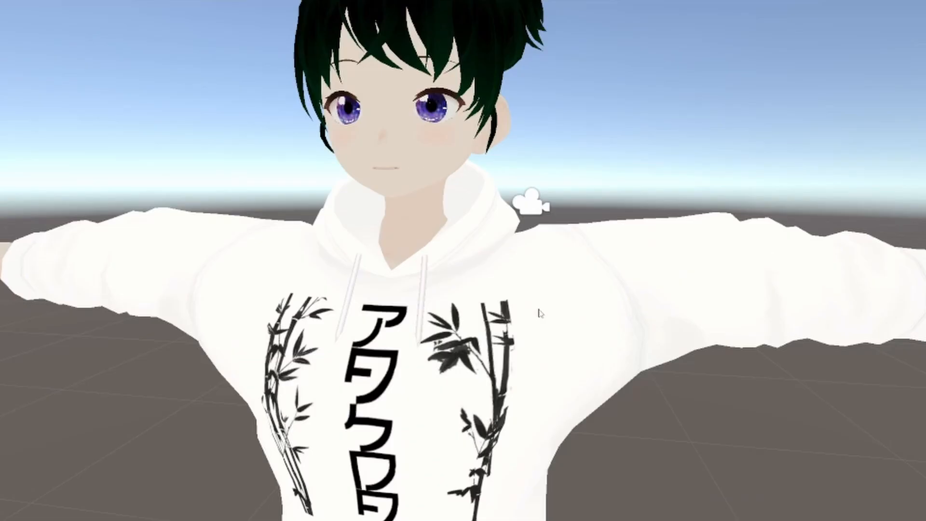
pyautogui.moveTo(548, 310); pyautogui.dragTo(575, 339, button='middle')
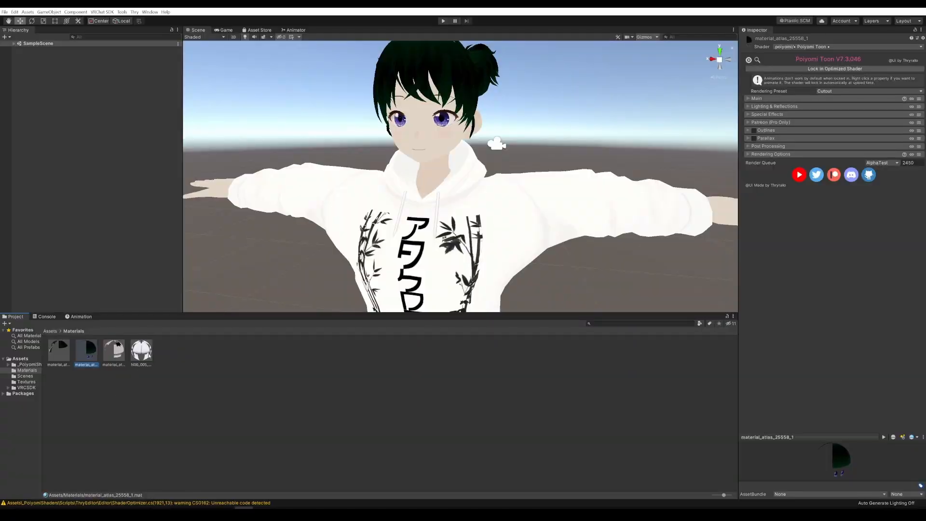
pyautogui.click(149, 356)
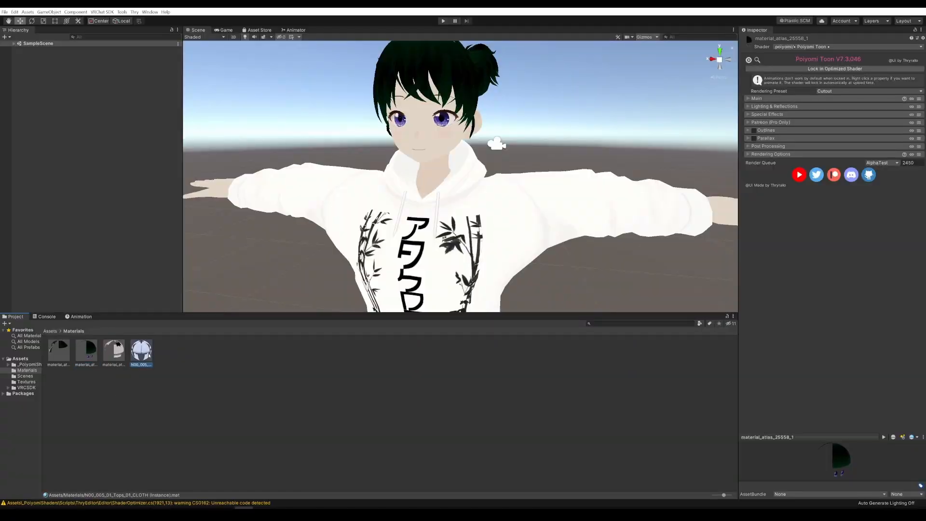
pyautogui.click(117, 356)
pyautogui.click(92, 355)
pyautogui.click(65, 354)
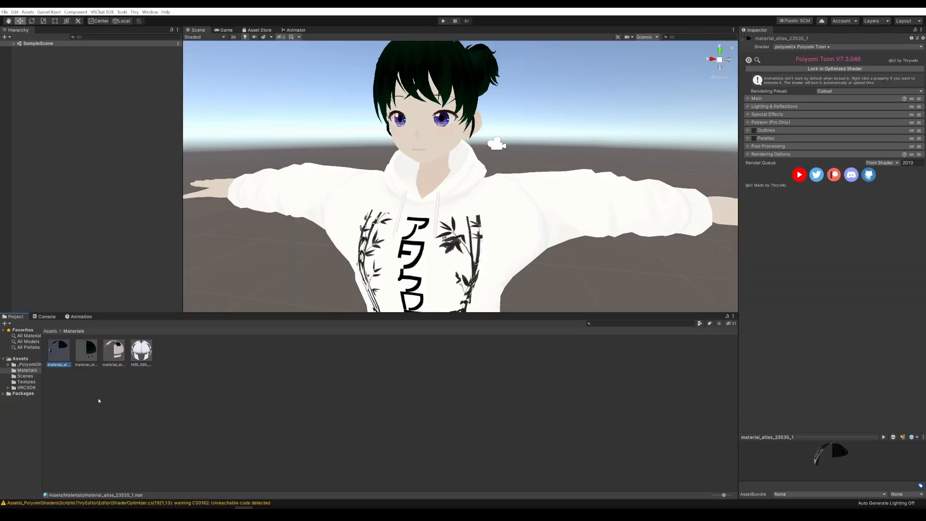
pyautogui.click(84, 356)
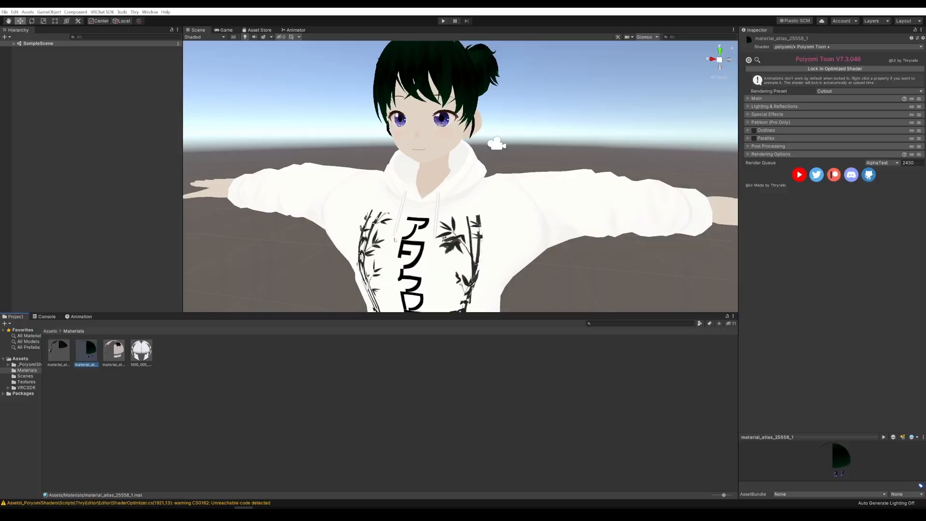
pyautogui.click(141, 350)
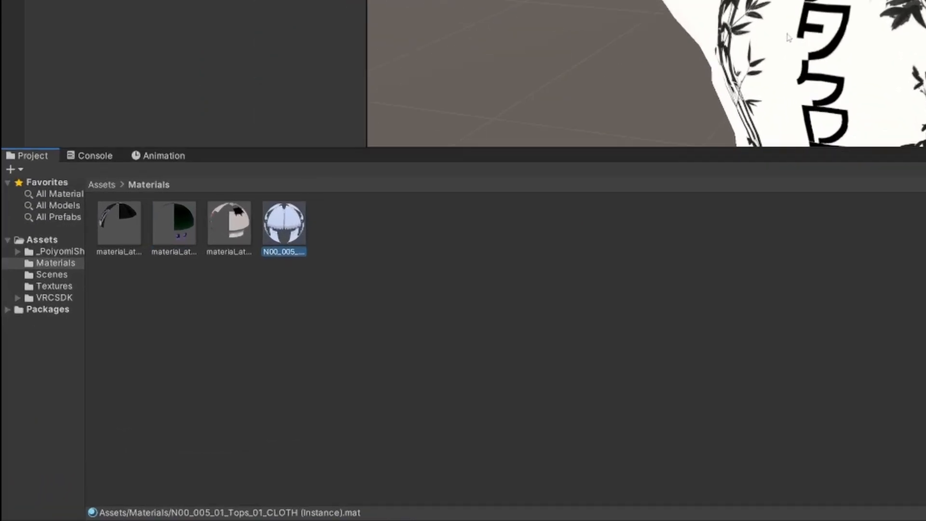
# Try a Basic Emission of 20 on the hair and eye material material_atlas_25558_1, and reduce it to 2.25.
pyautogui.click(173, 227)
pyautogui.moveTo(430, 197); pyautogui.dragTo(435, 199, button='middle')
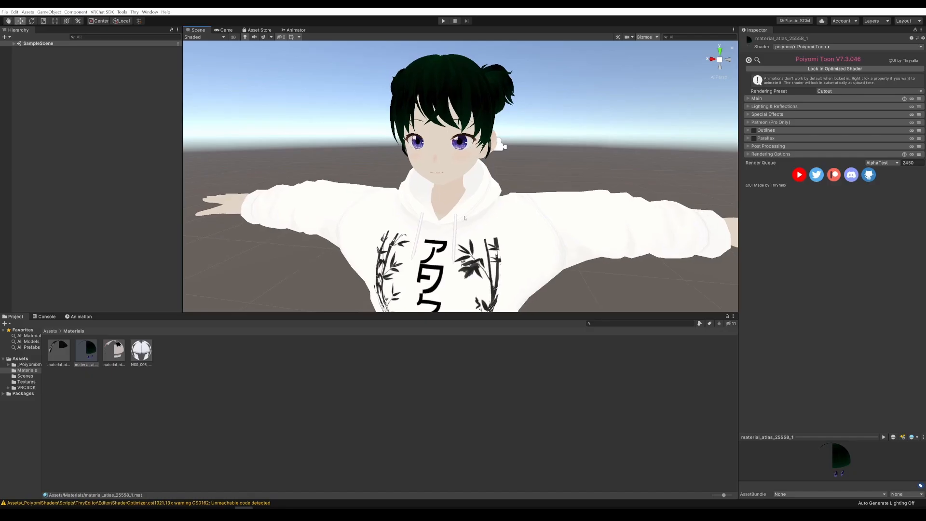
pyautogui.click(752, 98)
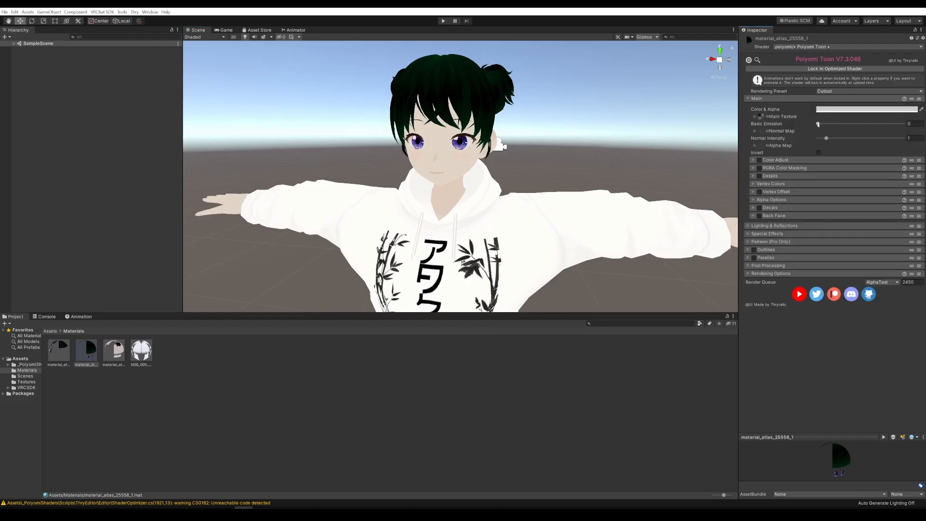
pyautogui.moveTo(817, 124); pyautogui.dragTo(924, 127)
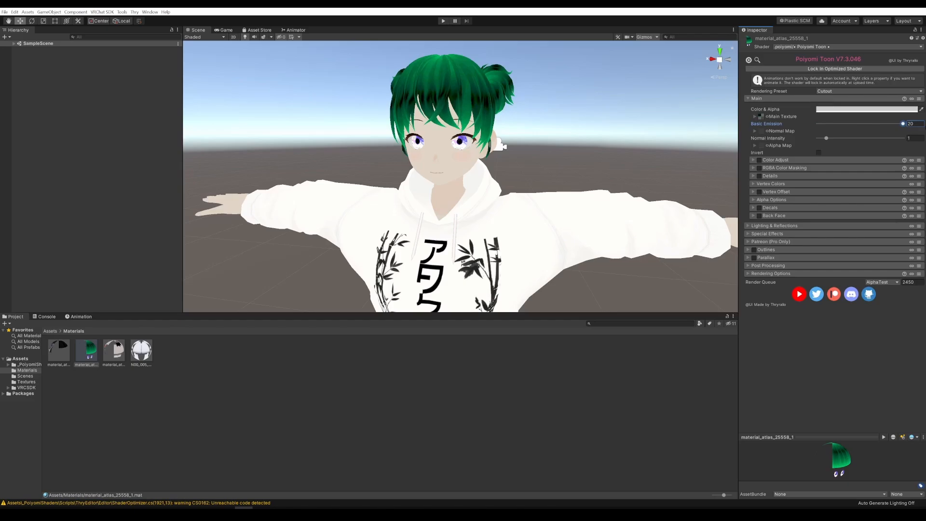
pyautogui.moveTo(577, 176)
pyautogui.mouseDown(button='right')
pyautogui.moveTo(620, 179)
pyautogui.moveTo(582, 178)
pyautogui.mouseUp(button='right')
pyautogui.moveTo(856, 124); pyautogui.dragTo(827, 123)
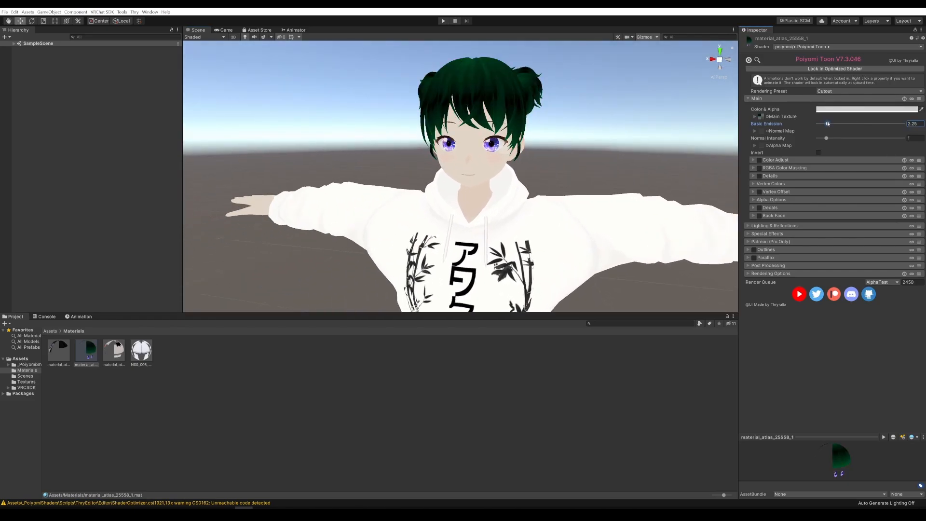
pyautogui.moveTo(640, 151); pyautogui.dragTo(620, 149, button='right')
pyautogui.scroll(-10, 454, 240)
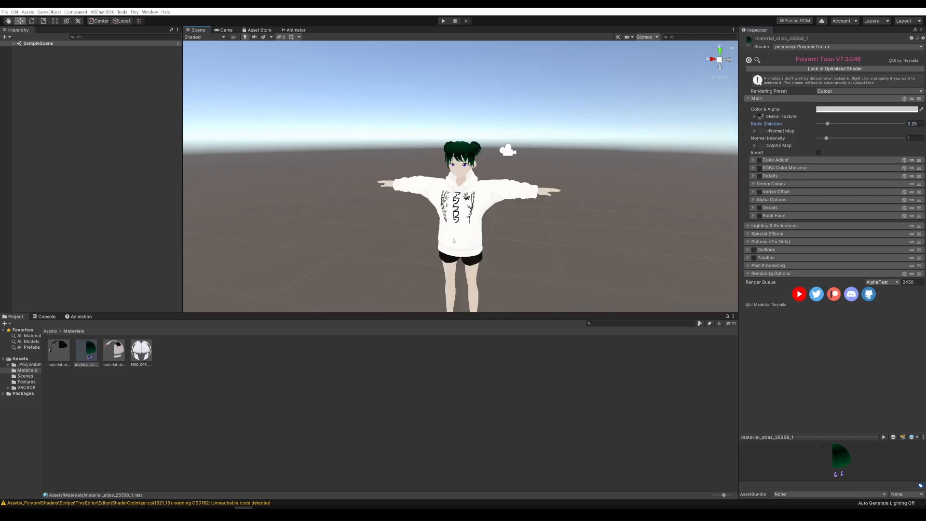
pyautogui.moveTo(453, 241); pyautogui.dragTo(427, 184, button='middle')
pyautogui.scroll(3, 422, 198)
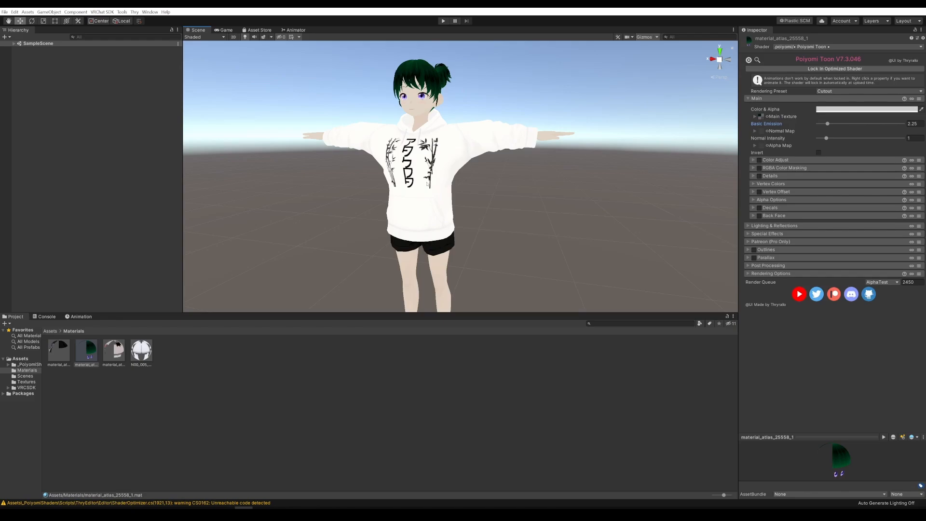
pyautogui.moveTo(434, 149); pyautogui.dragTo(466, 156, button='middle')
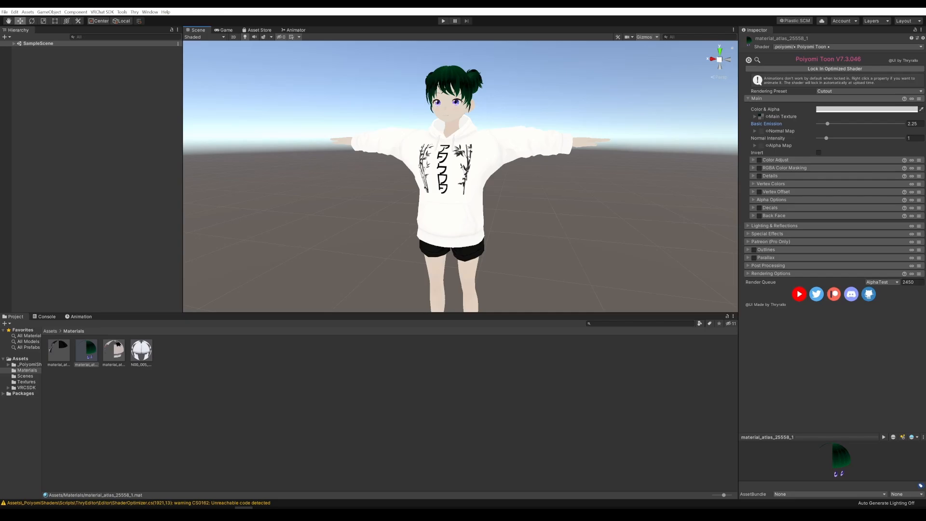
pyautogui.moveTo(481, 157); pyautogui.dragTo(457, 152, button='middle')
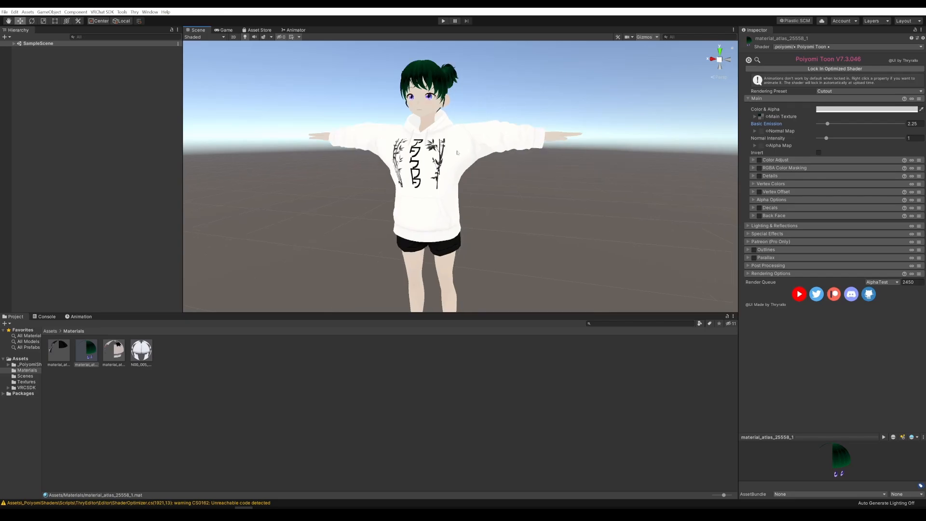
# Add a VRC Avatar Descriptor component to the Tutorial avatar object.
pyautogui.click(50, 330)
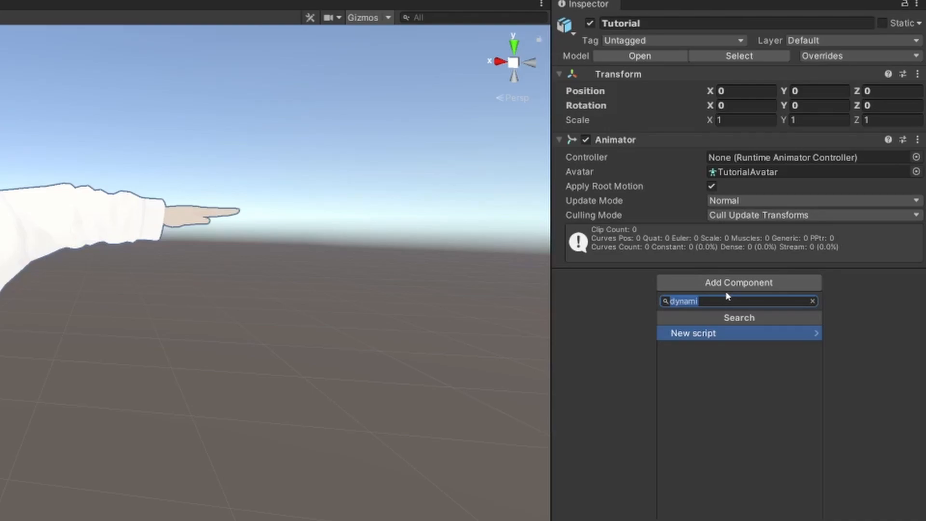
pyautogui.write('avatar')
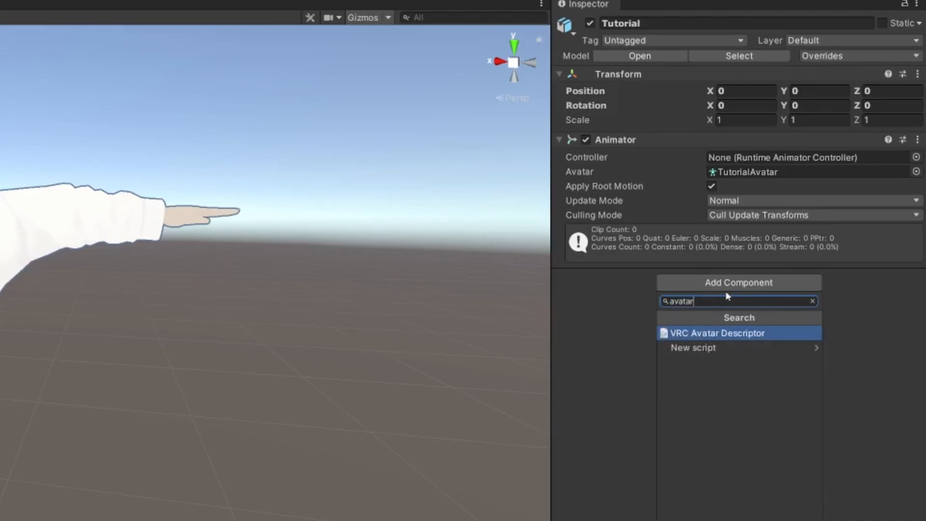
pyautogui.click(760, 334)
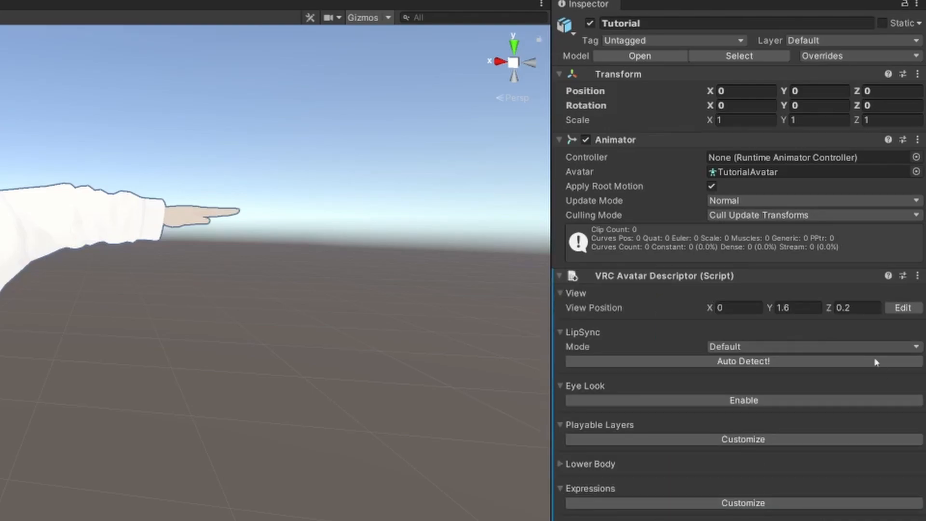
# Move the descriptor's View Position between the avatar's eyes, at about Y 1.44 and Z 0.057.
pyautogui.click(904, 309)
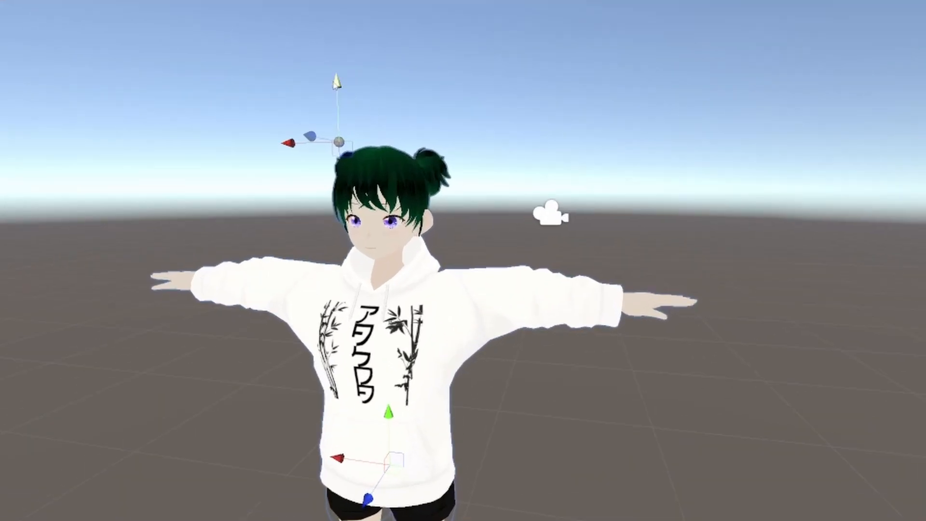
pyautogui.moveTo(337, 87); pyautogui.dragTo(333, 155)
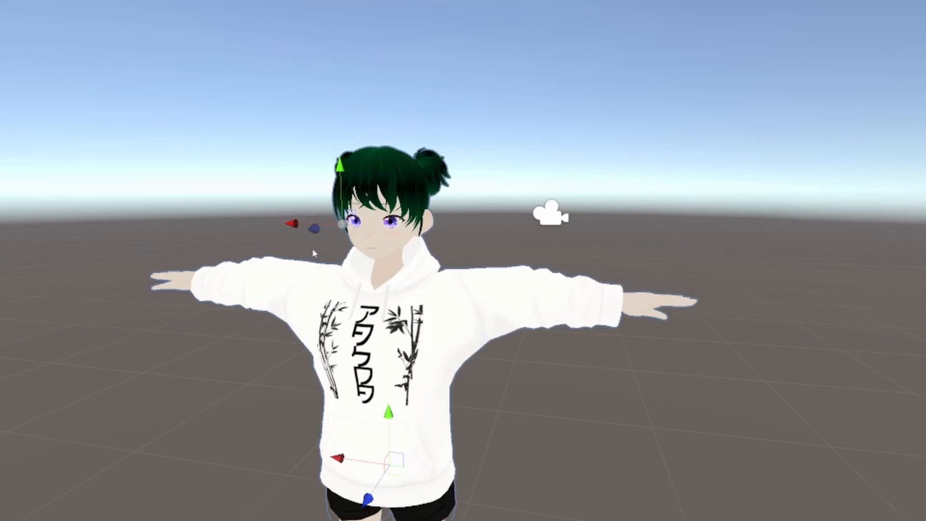
pyautogui.moveTo(315, 230); pyautogui.dragTo(331, 235)
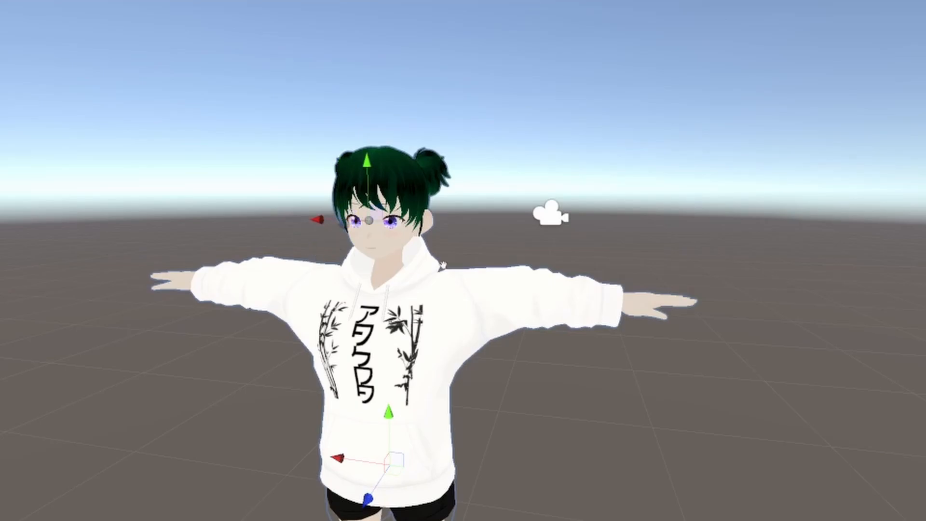
pyautogui.moveTo(440, 263); pyautogui.dragTo(261, 281, button='right')
pyautogui.scroll(-2, 279, 265)
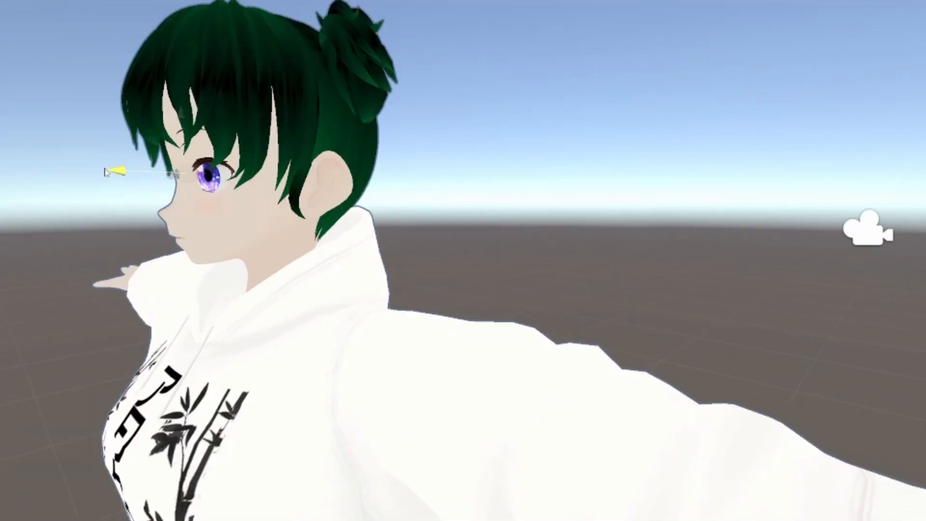
pyautogui.moveTo(109, 172); pyautogui.dragTo(107, 172)
pyautogui.moveTo(205, 248); pyautogui.dragTo(244, 251, button='right')
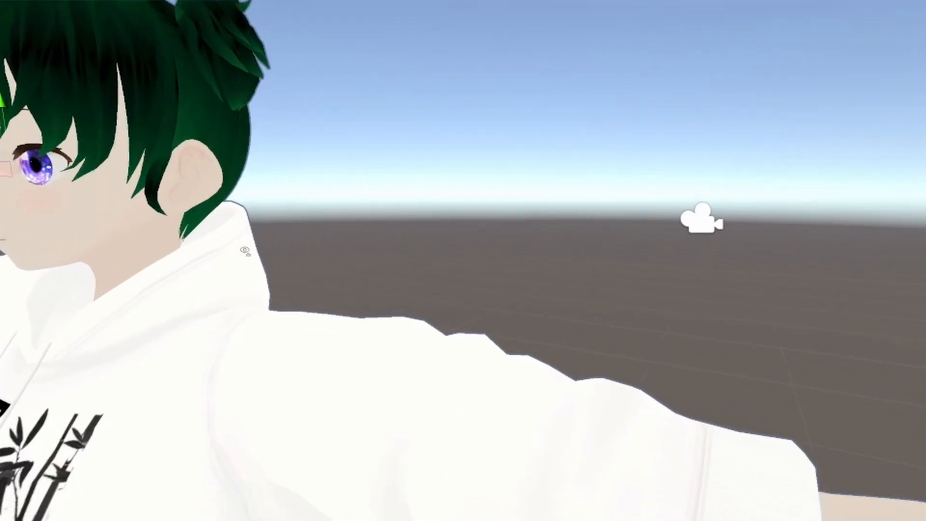
pyautogui.moveTo(236, 259); pyautogui.dragTo(339, 268, button='middle')
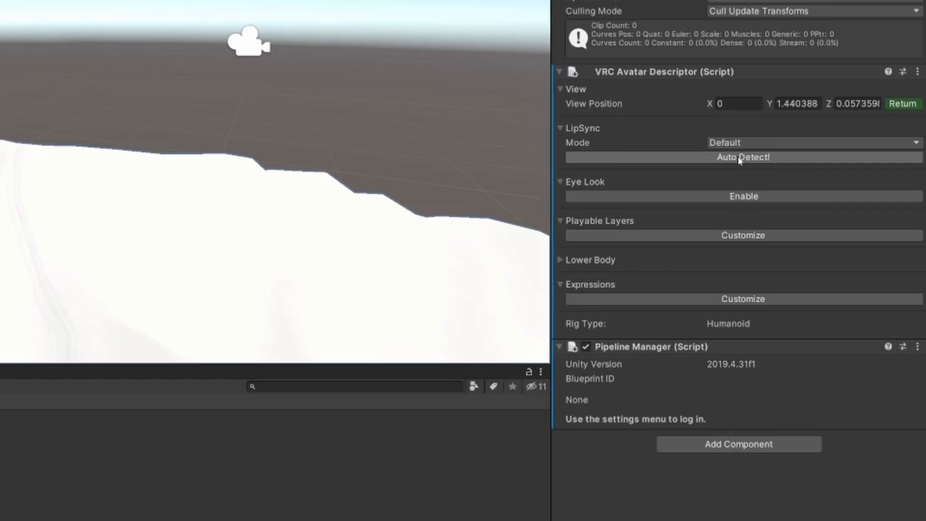
# Auto-detect the LipSync visemes and enable Eye Look in the VRC Avatar Descriptor.
pyautogui.click(832, 209)
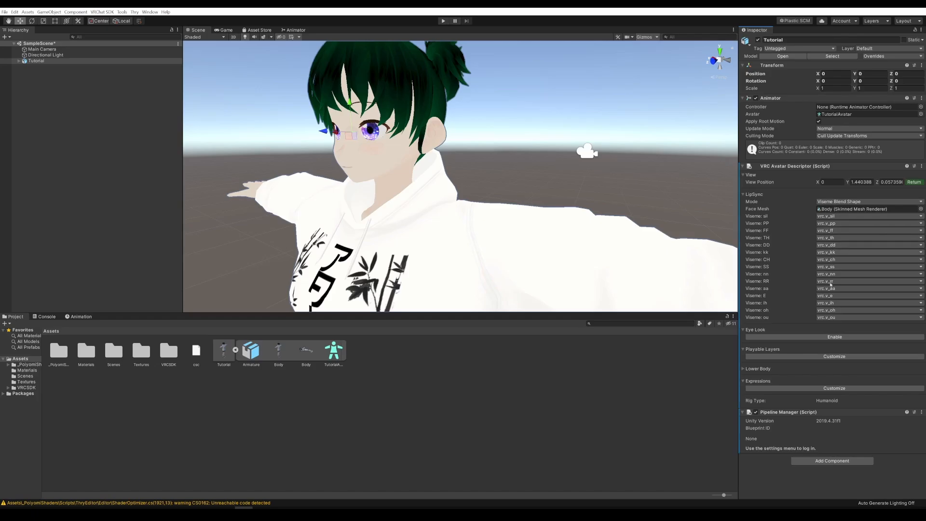
pyautogui.click(831, 337)
pyautogui.scroll(-3, 791, 294)
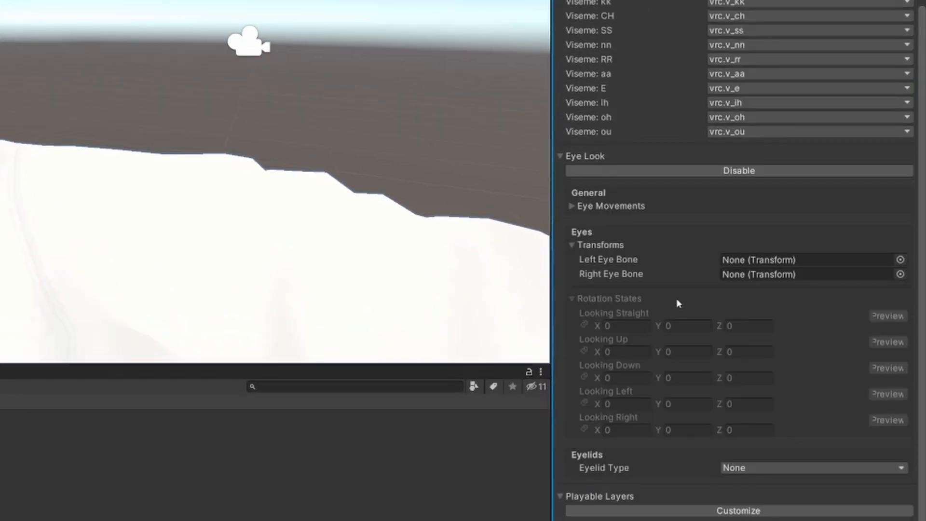
# Assign the LeftEye transform as the Left Eye Bone in the Eye Look settings.
pyautogui.click(770, 261)
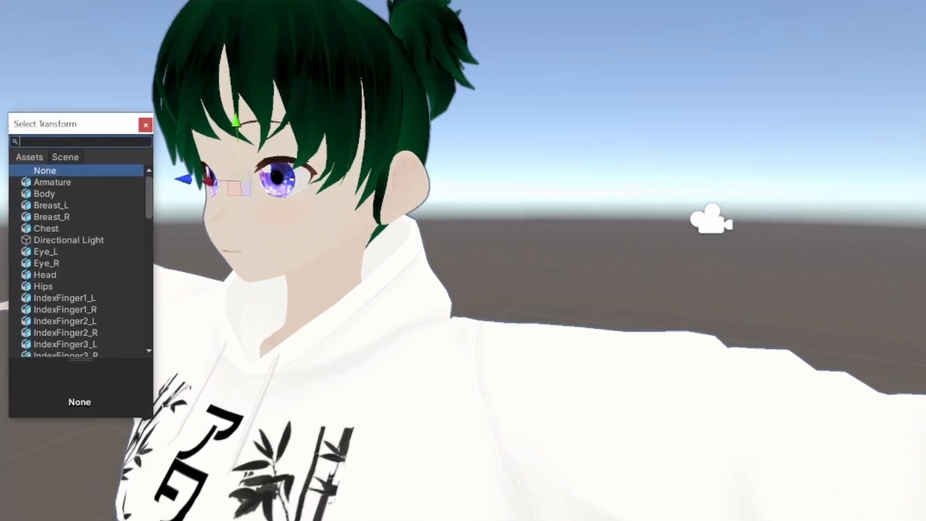
pyautogui.write('left')
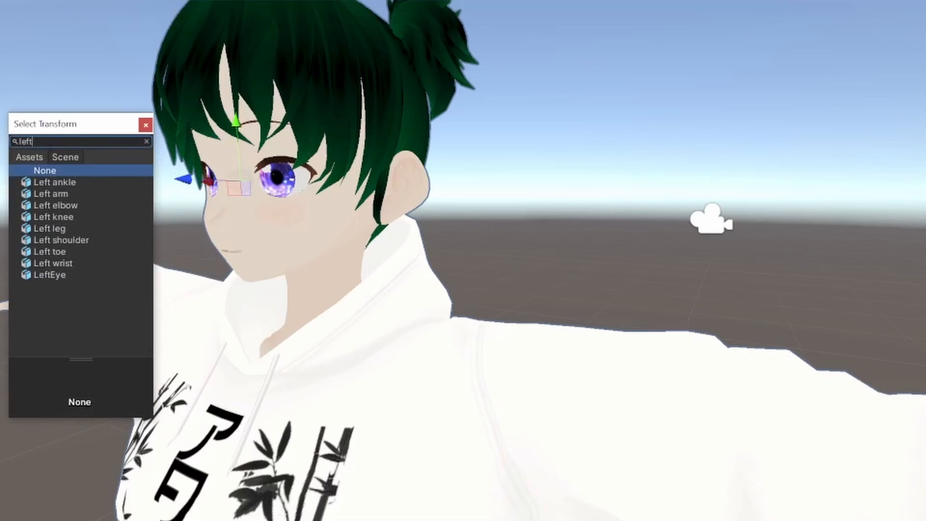
pyautogui.press('BackSpace')
pyautogui.press('BackSpace')
pyautogui.press('BackSpace')
pyautogui.press('BackSpace')
pyautogui.write('eye')
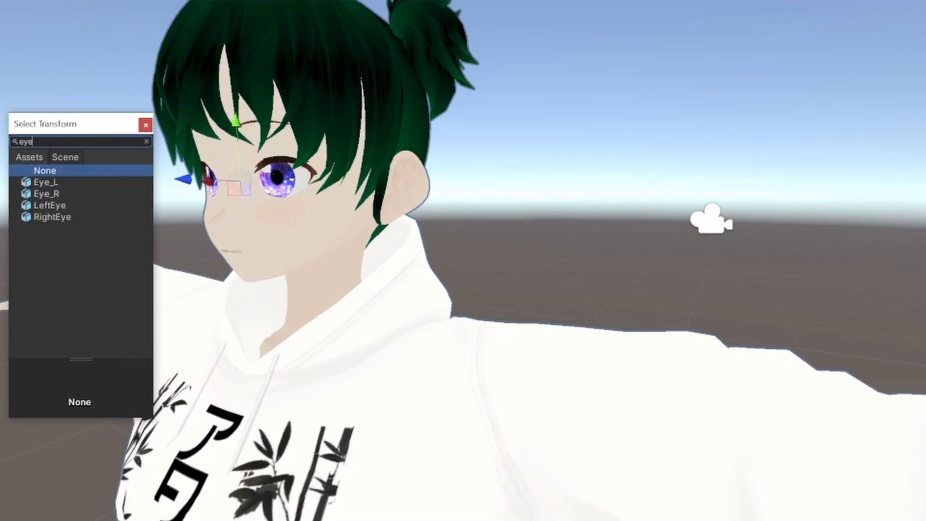
pyautogui.click(61, 206)
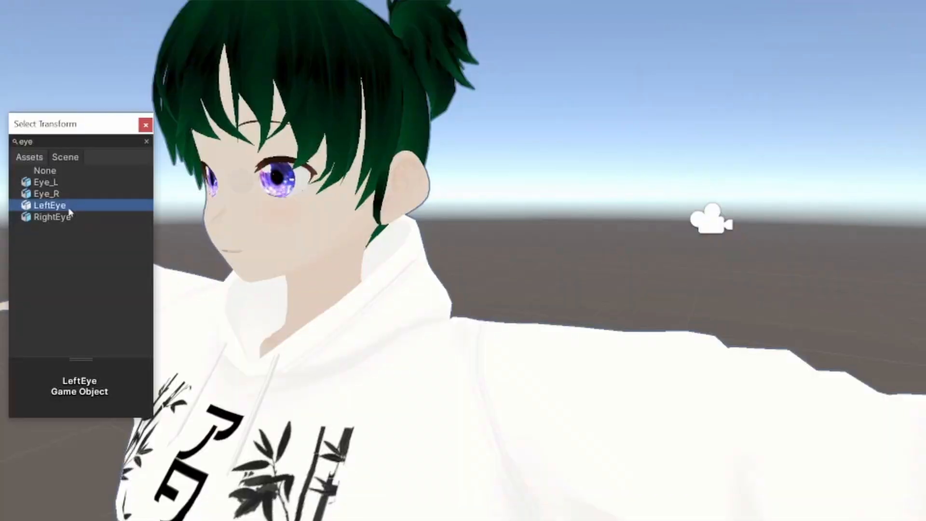
pyautogui.doubleClick(69, 208)
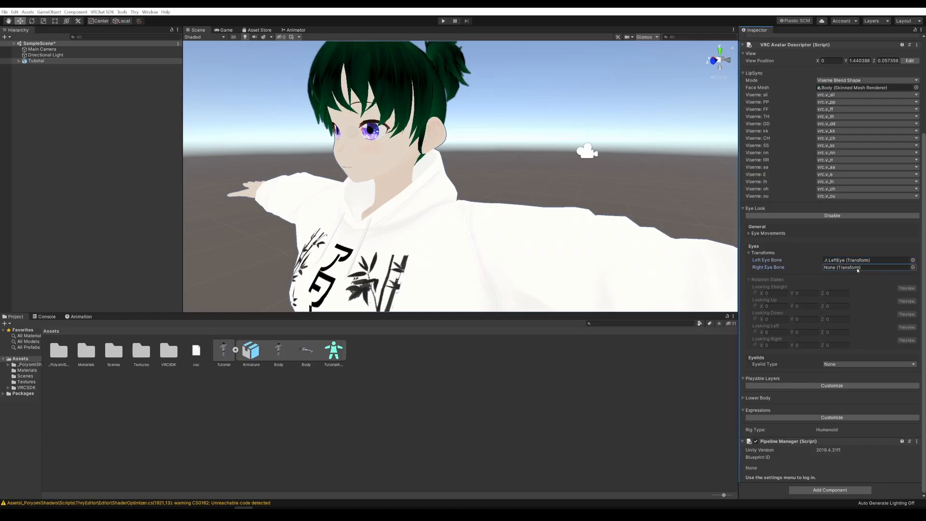
# Assign the RightEye transform as the Right Eye Bone.
pyautogui.click(913, 268)
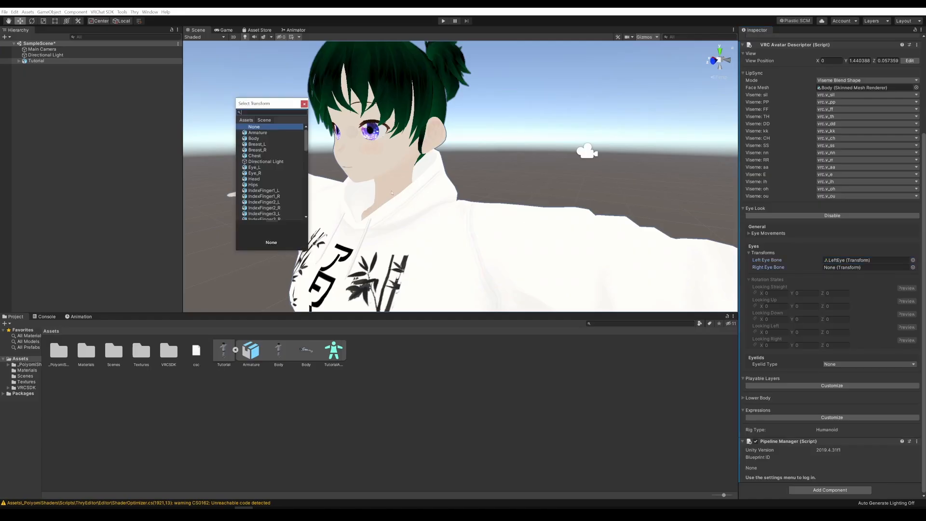
pyautogui.write('eye')
pyautogui.doubleClick(258, 150)
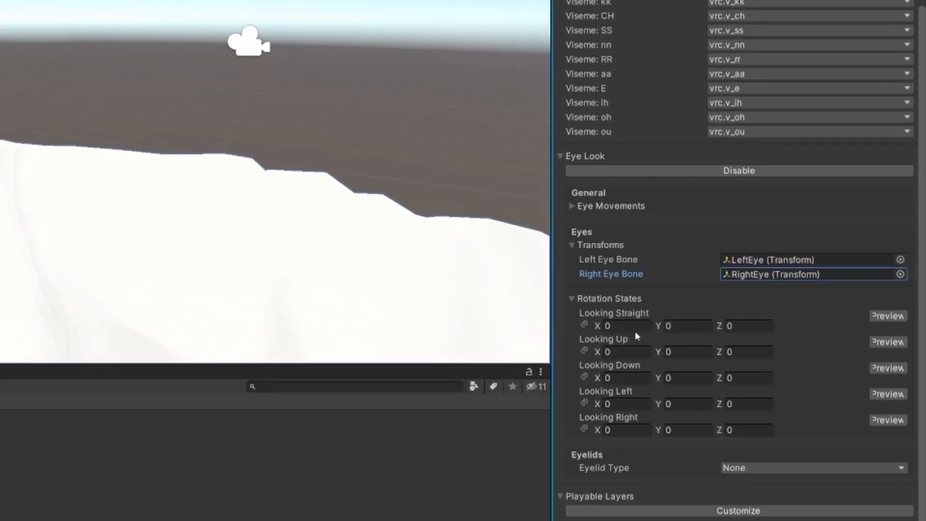
# Set the X rotation of the eyes to -5 for Looking Up and 5 for Looking Down.
pyautogui.click(638, 326)
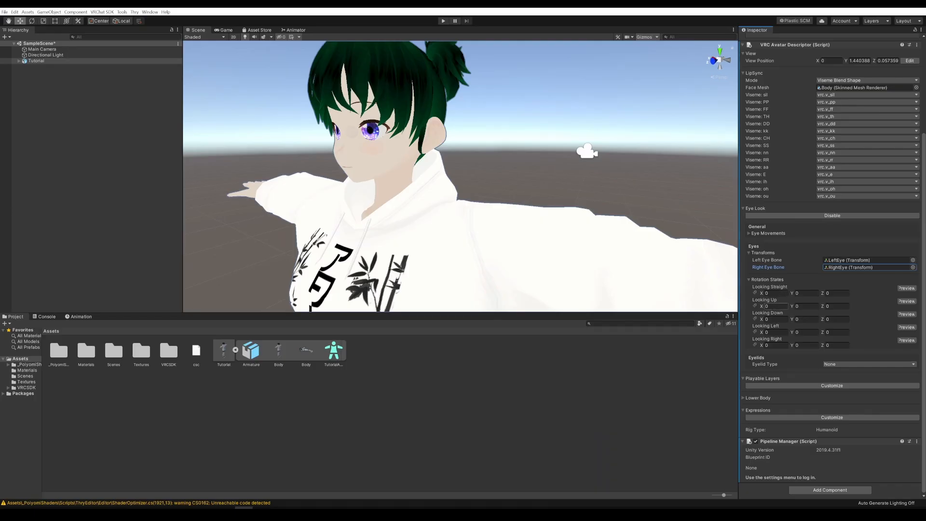
pyautogui.click(769, 306)
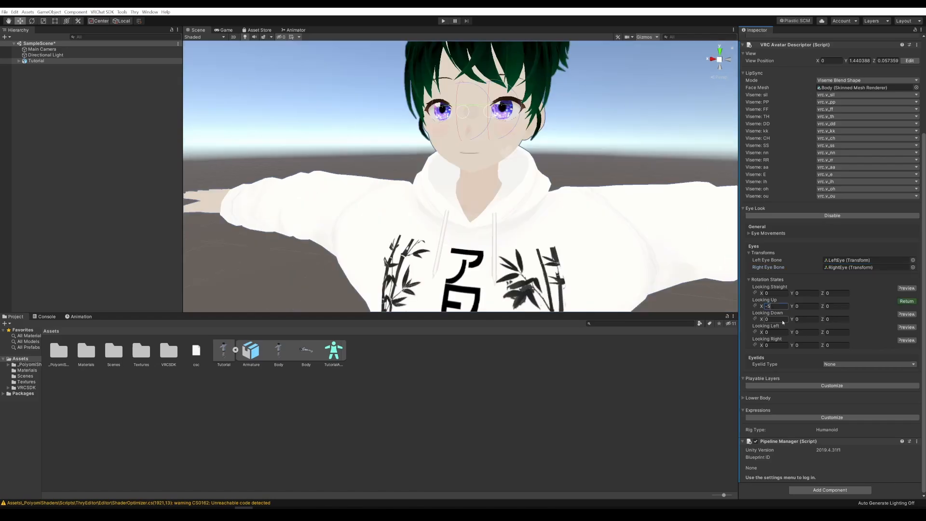
pyautogui.click(773, 320)
pyautogui.write('5')
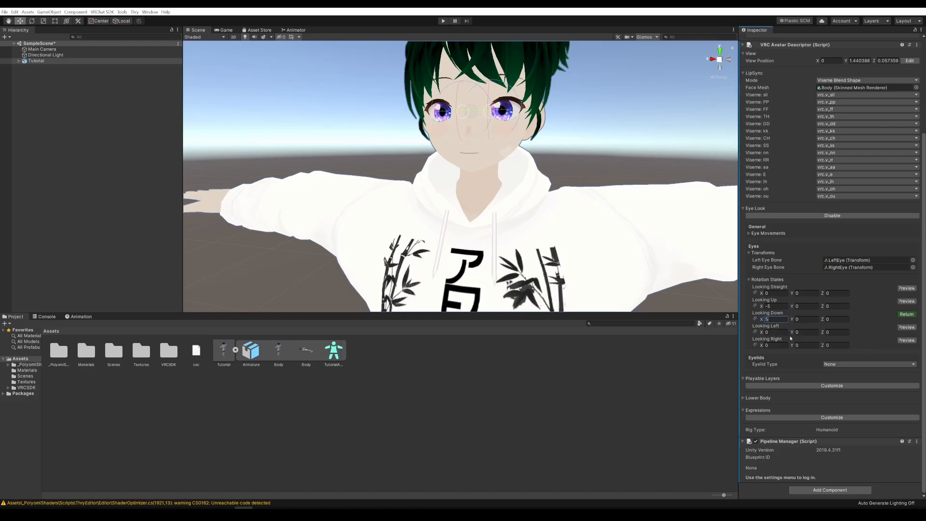
# Set the Y rotation of the eyes to -5 for Looking Left and 5 for Looking Right.
pyautogui.click(806, 332)
pyautogui.write('-5')
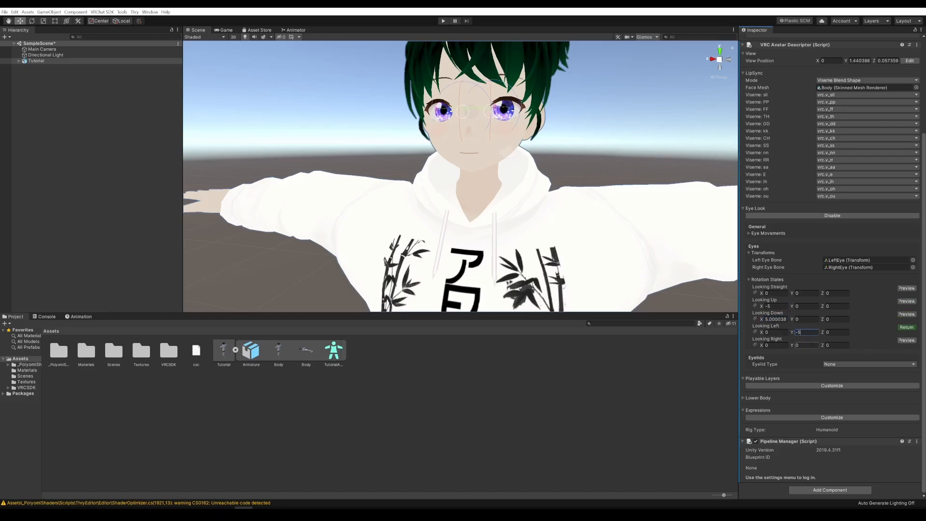
pyautogui.click(811, 345)
pyautogui.write('54')
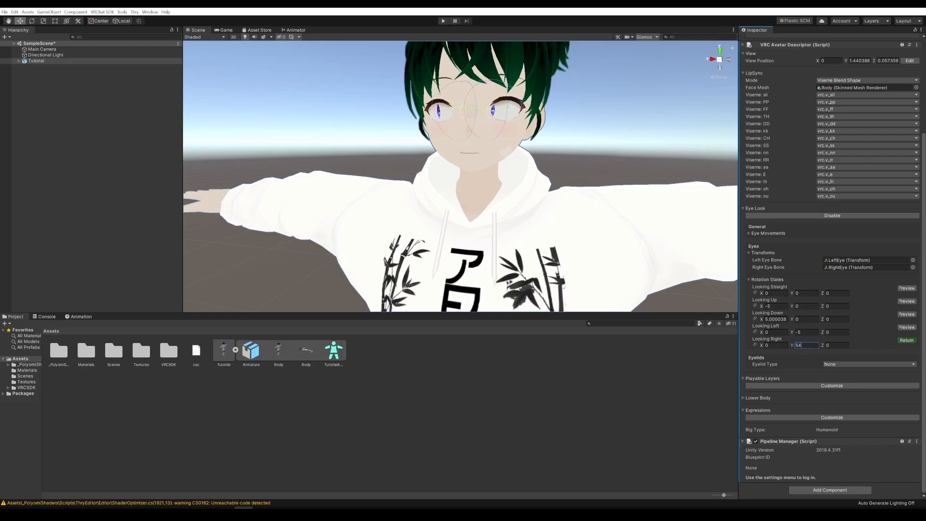
pyautogui.press('BackSpace')
pyautogui.moveTo(802, 346); pyautogui.dragTo(795, 346)
pyautogui.write('10')
pyautogui.press('BackSpace')
pyautogui.write('5')
# Set the Eyelid Type to Blendshapes and assign the avatar's Body as the Eyelids Mesh.
pyautogui.click(834, 365)
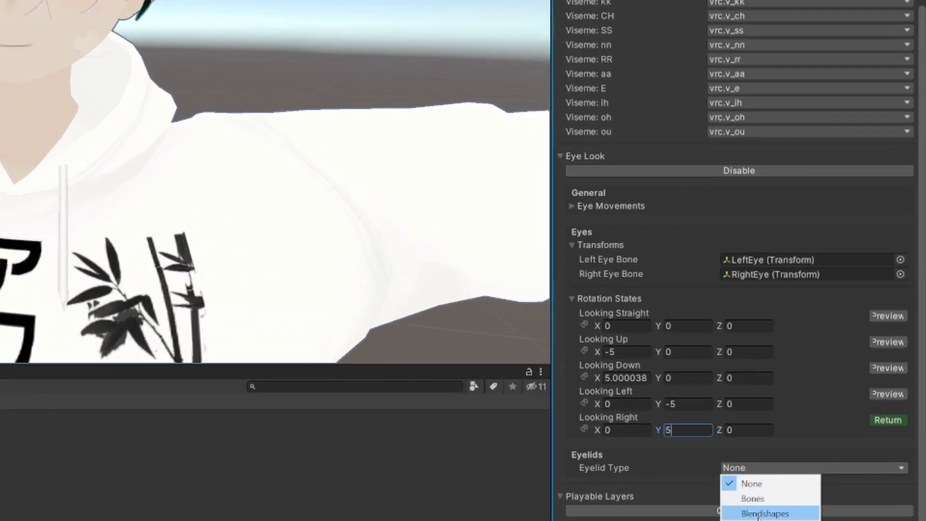
pyautogui.click(764, 513)
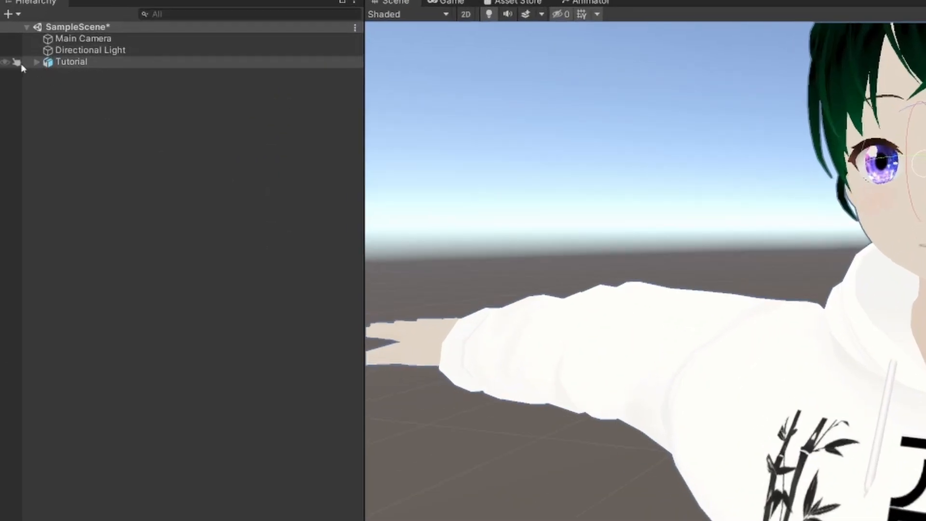
pyautogui.click(36, 61)
pyautogui.click(76, 86)
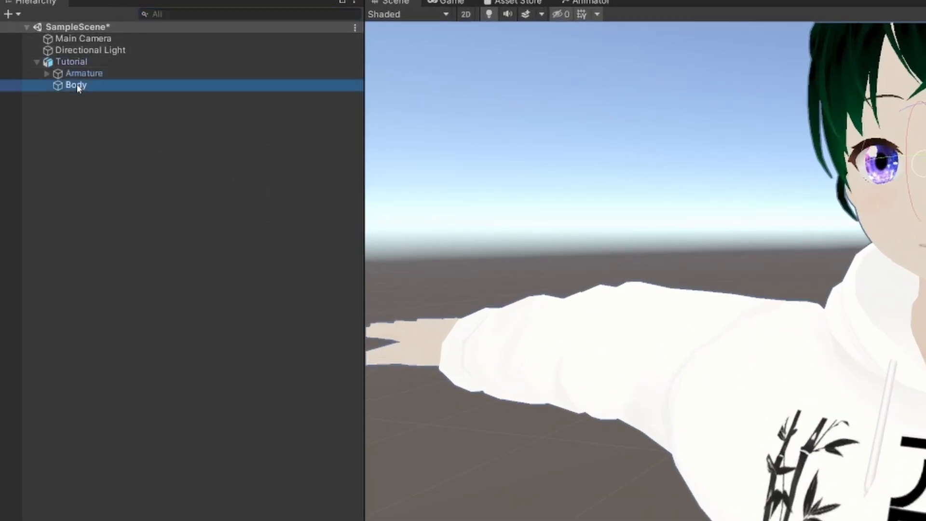
pyautogui.moveTo(77, 87); pyautogui.dragTo(846, 378)
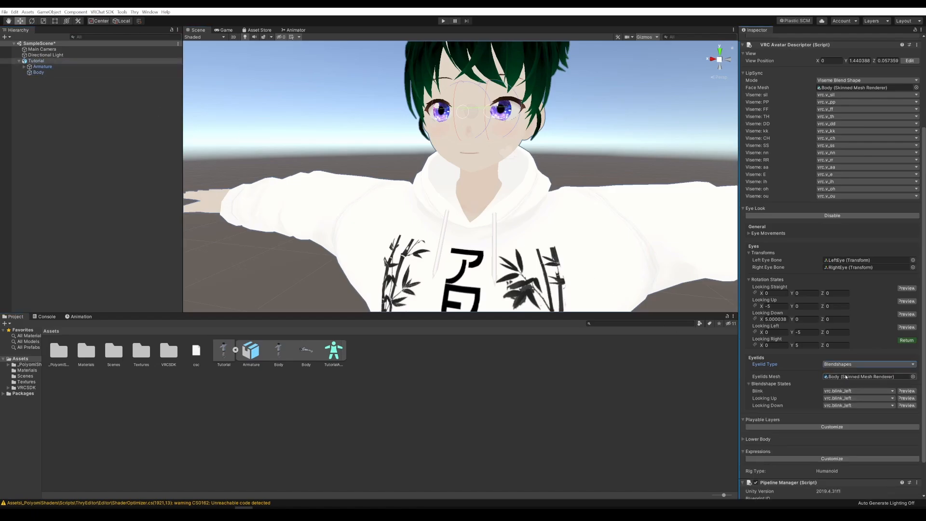
# Choose Fcl_EYE_Close as the Blink blendshape of the eyelids.
pyautogui.click(849, 390)
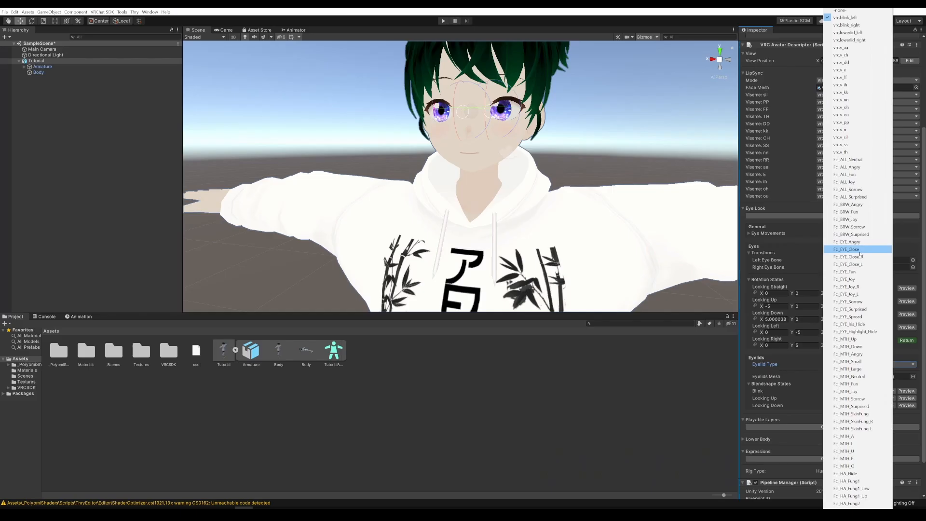
pyautogui.click(859, 249)
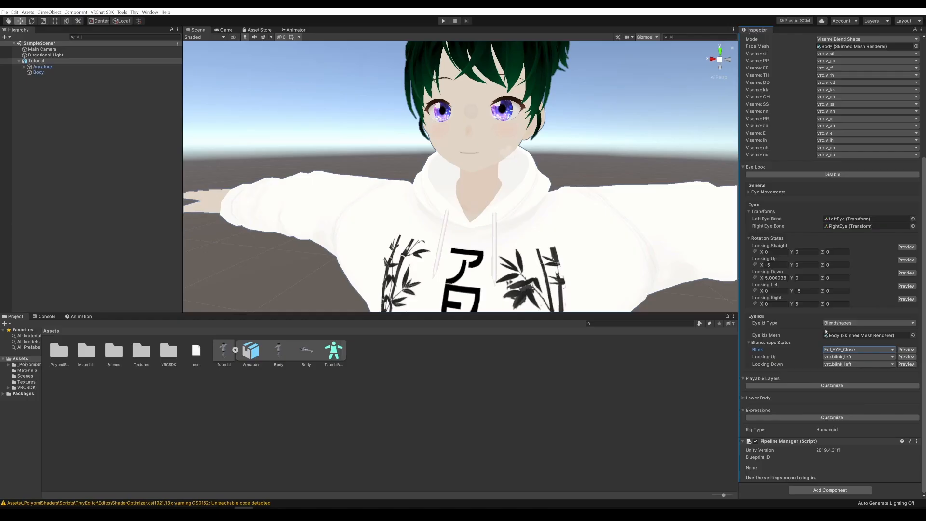
pyautogui.scroll(-10, 576, 220)
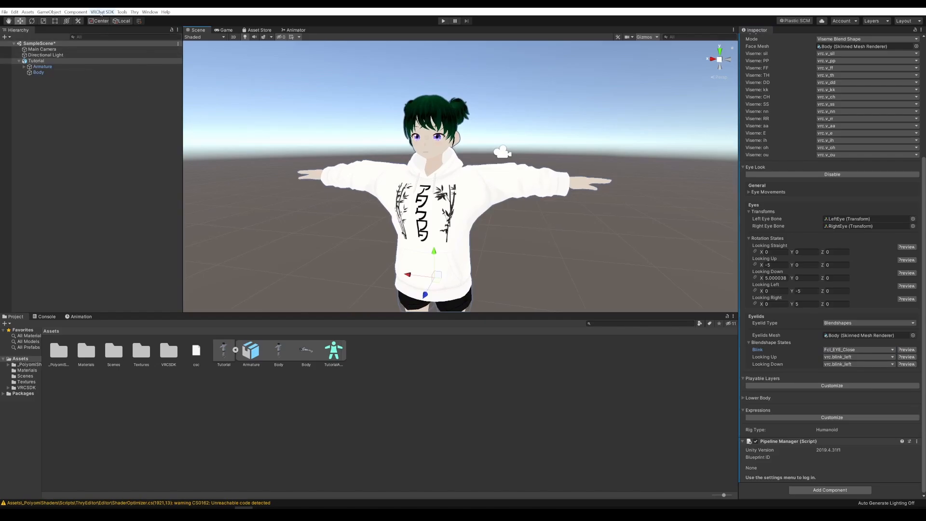
# Auto-fix the avatar's Read/Write, Blendshape Normals and Streaming Mip Maps issues in the VRChat SDK Builder.
pyautogui.click(101, 12)
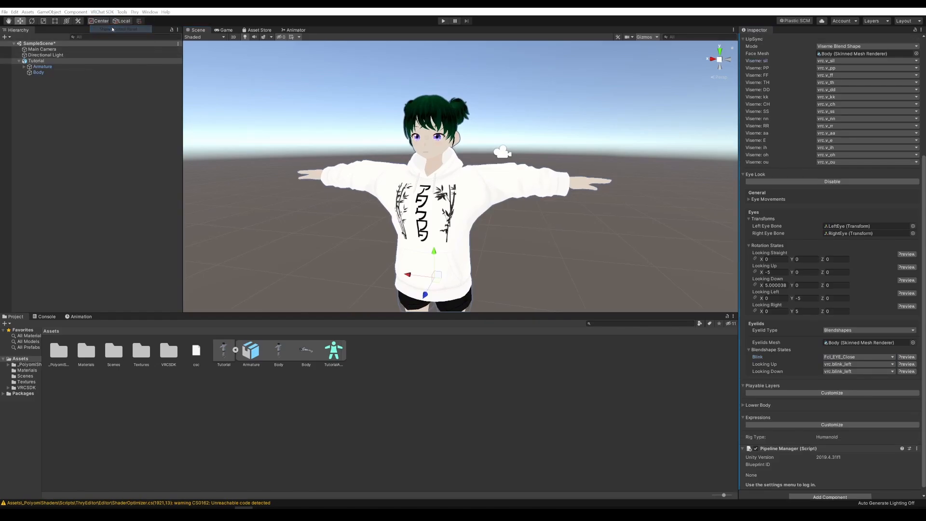
pyautogui.click(111, 30)
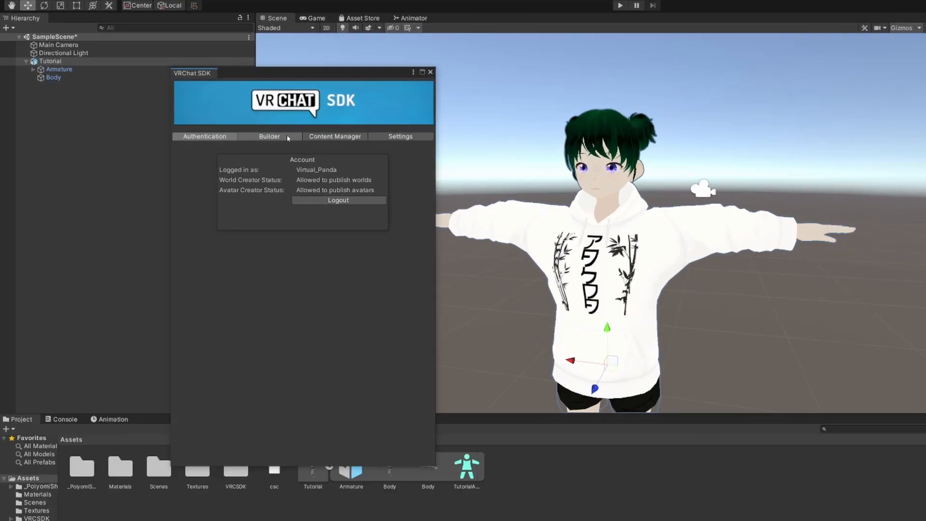
pyautogui.click(206, 114)
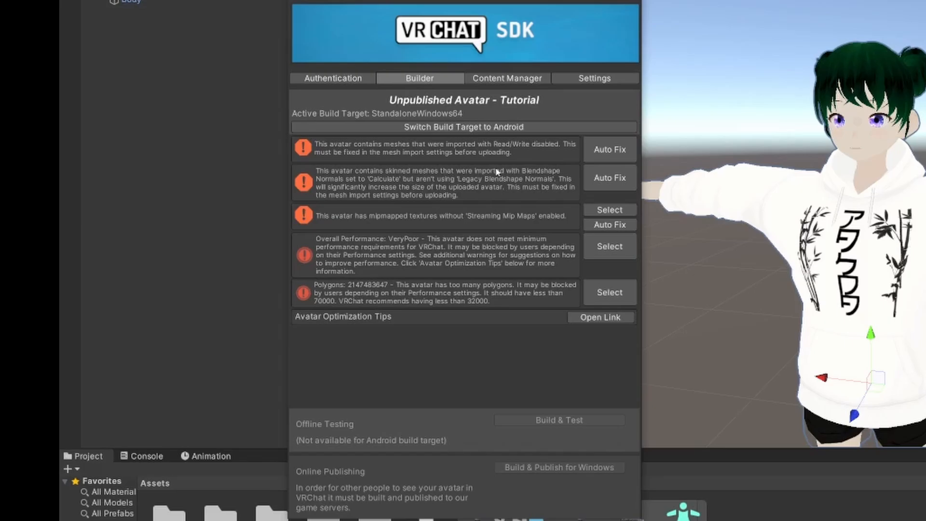
pyautogui.click(611, 151)
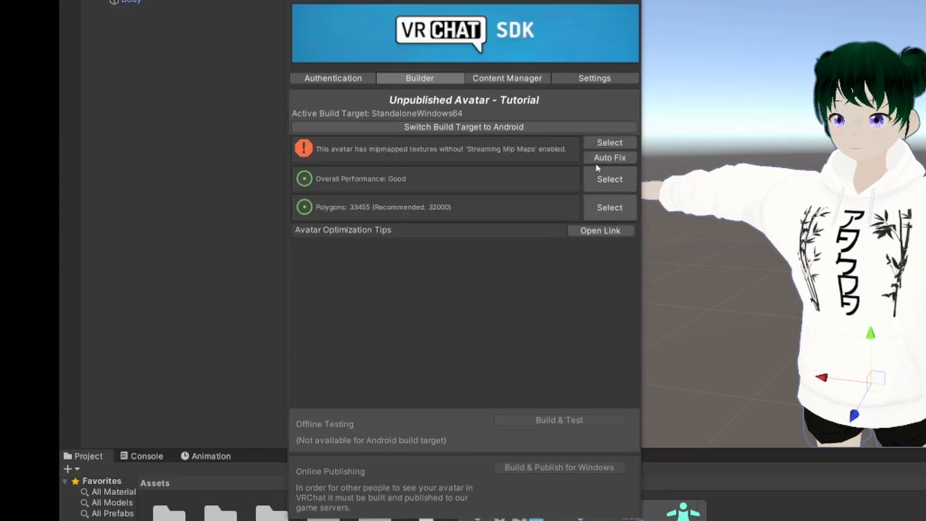
pyautogui.click(596, 164)
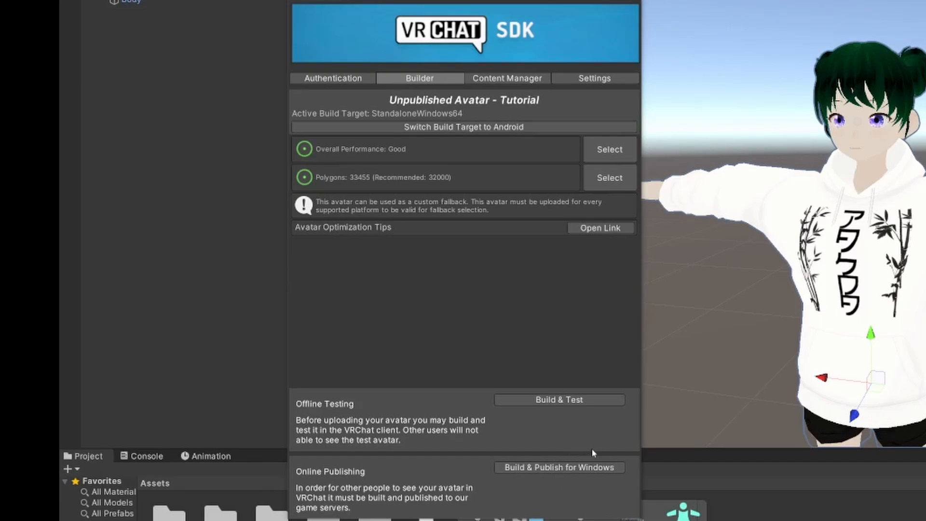
# Build the avatar for offline testing, accepting the automatic locking of its materials.
pyautogui.click(562, 400)
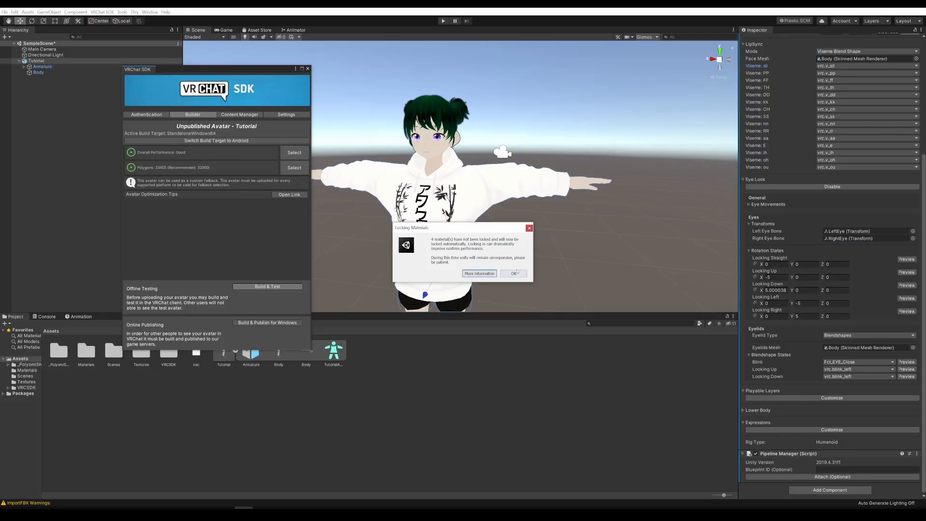
pyautogui.click(501, 271)
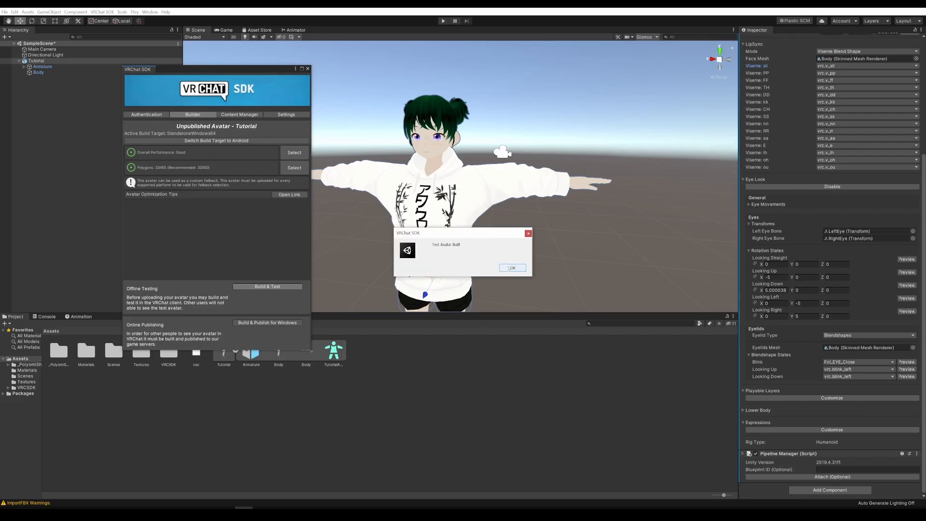
pyautogui.click(509, 268)
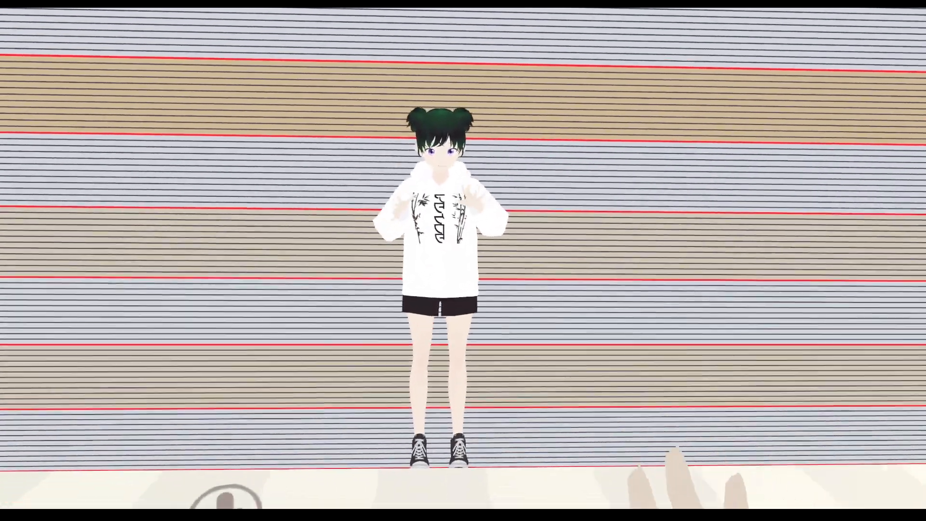
# Switch to VRChat and view the details of the Orthographic Height Chart world through the worlds list.
pyautogui.press('Escape')
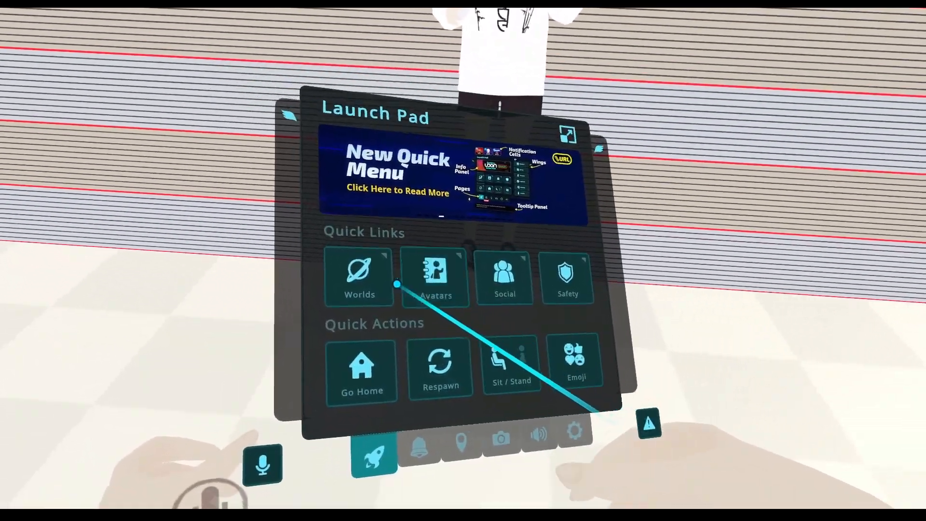
pyautogui.click(393, 282)
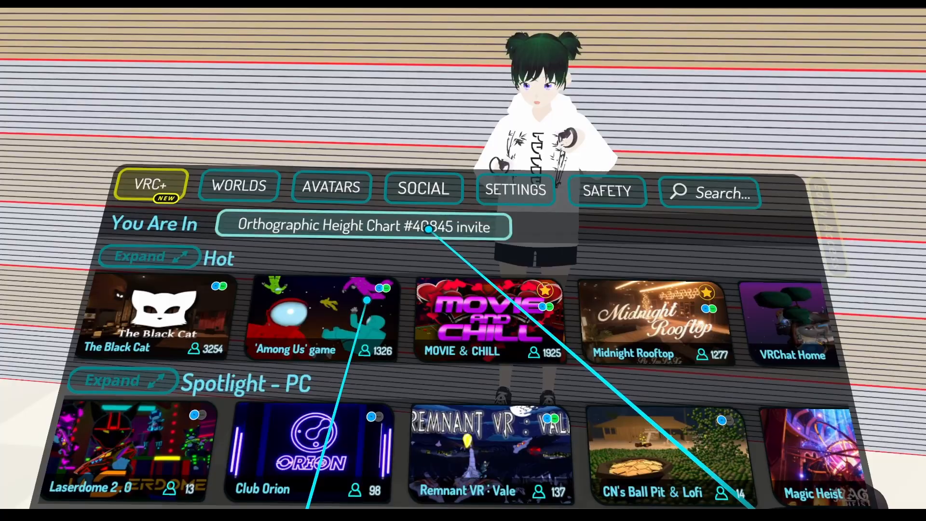
pyautogui.click(340, 81)
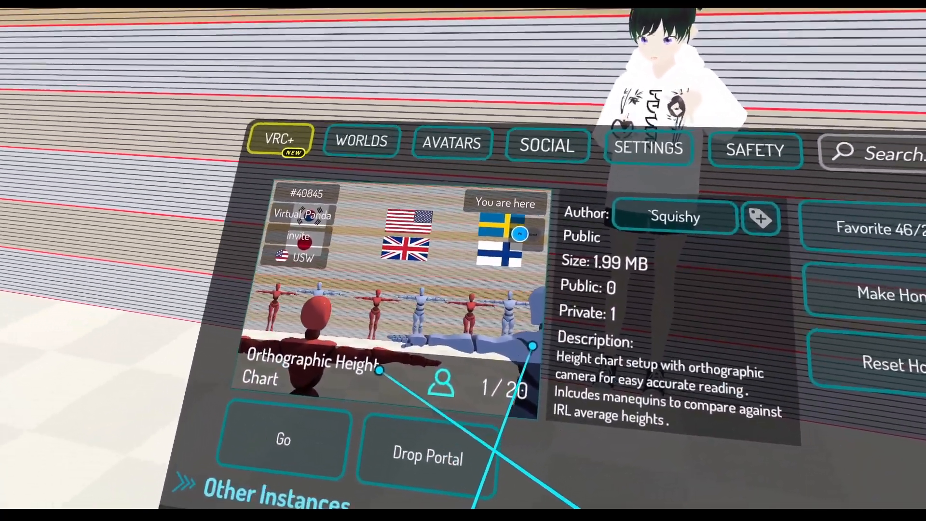
pyautogui.press('Escape')
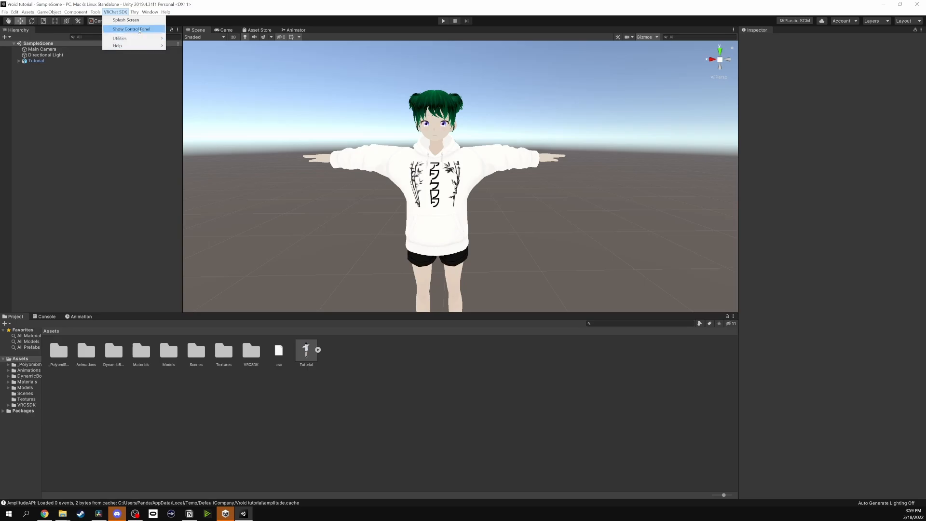
# Switch to Unity, build the avatar for online publishing, name it Tutorial and confirm the upload rights statement.
pyautogui.click(140, 30)
pyautogui.click(313, 292)
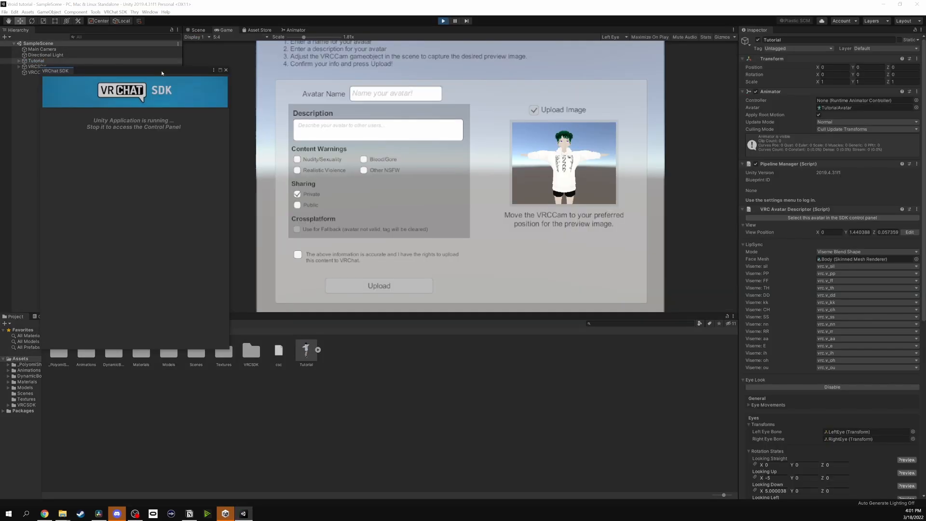
pyautogui.click(379, 93)
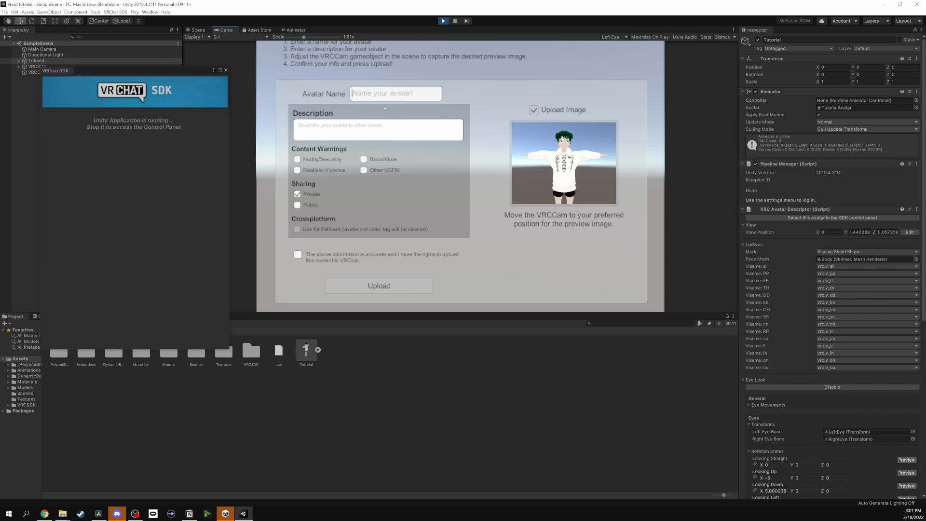
pyautogui.write('Tutorial')
pyautogui.click(369, 124)
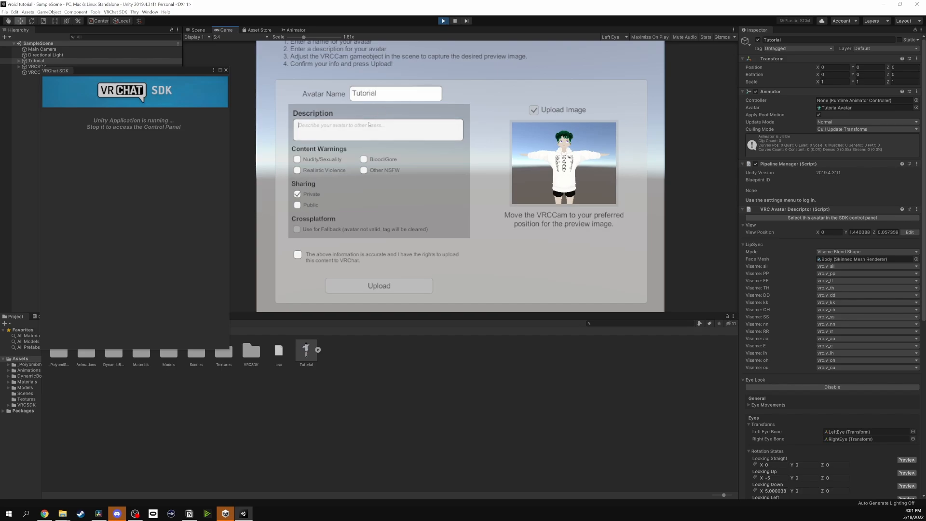
pyautogui.click(298, 254)
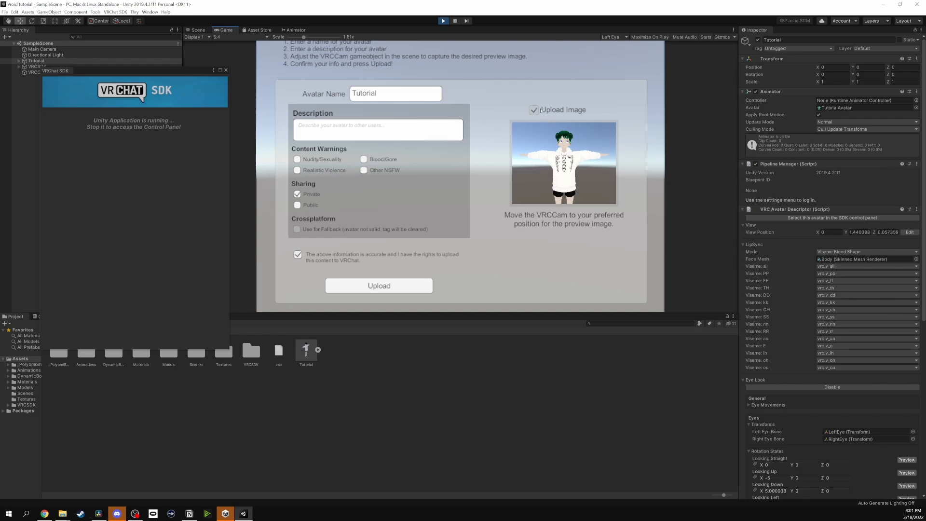
# Move the VRCCam toward the avatar and raise it to Y 1.4 so the preview image frames the face.
pyautogui.click(203, 30)
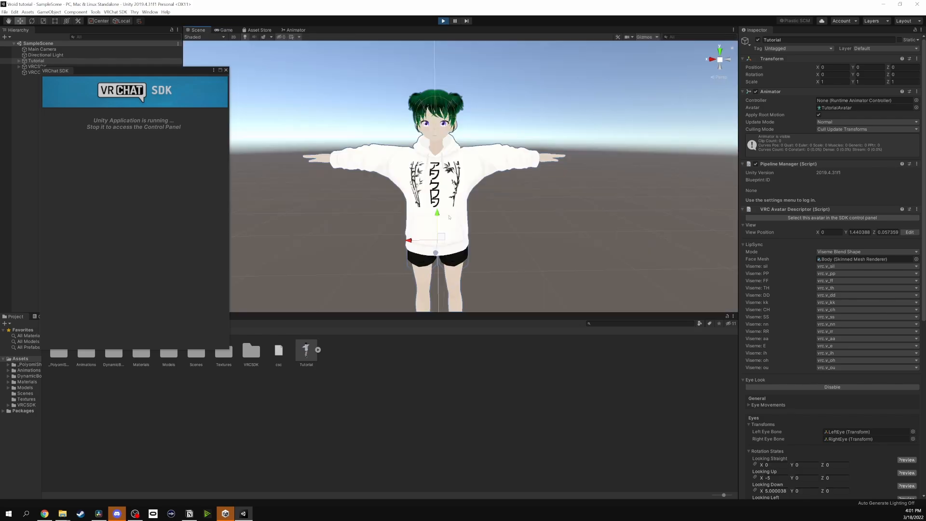
pyautogui.scroll(-6, 449, 218)
pyautogui.moveTo(448, 217); pyautogui.dragTo(401, 198, button='middle')
pyautogui.moveTo(581, 216); pyautogui.dragTo(492, 210, button='right')
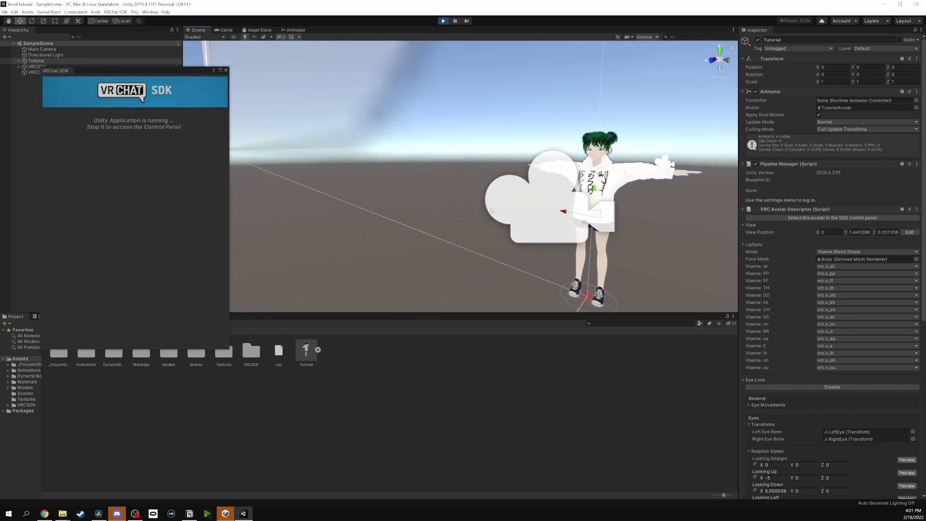
pyautogui.moveTo(492, 210); pyautogui.dragTo(353, 198, button='middle')
pyautogui.click(353, 196)
pyautogui.moveTo(359, 177); pyautogui.dragTo(440, 149)
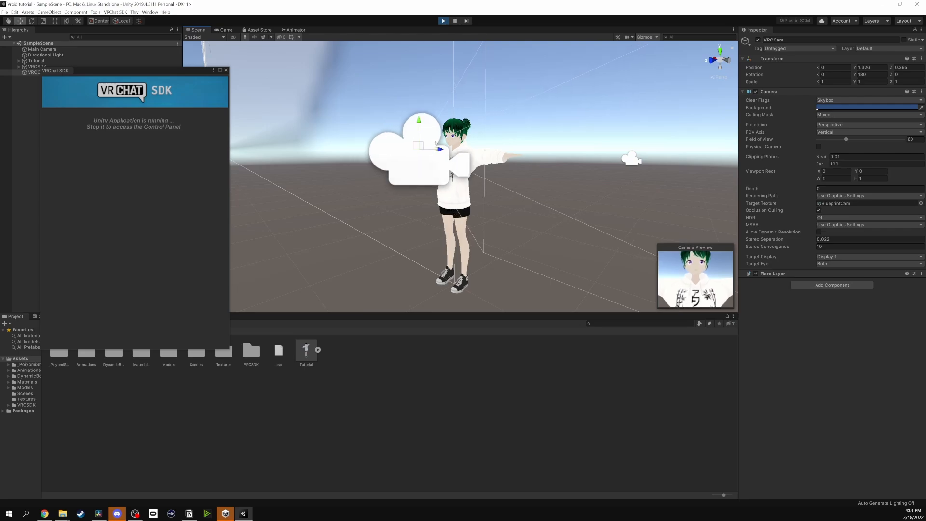
pyautogui.moveTo(419, 120); pyautogui.dragTo(418, 111)
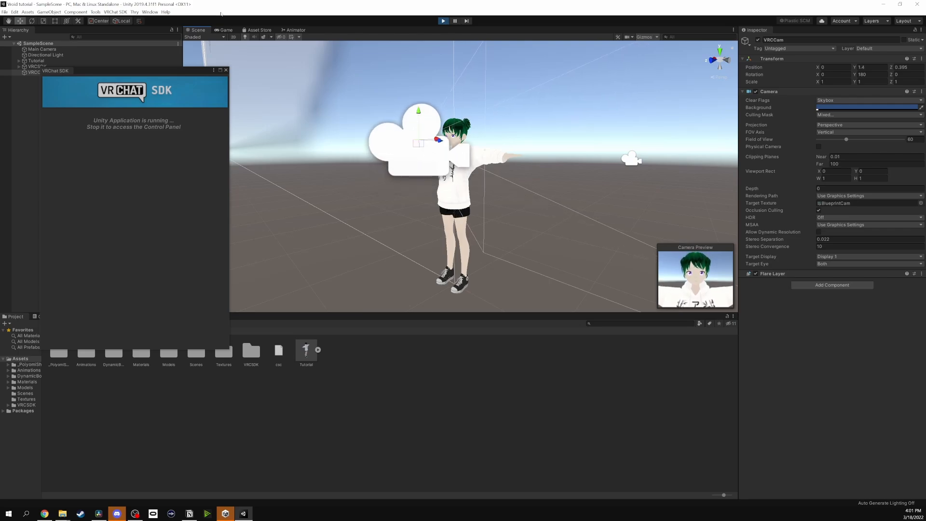
# Upload the Tutorial avatar with its new preview image to VRChat.
pyautogui.click(223, 31)
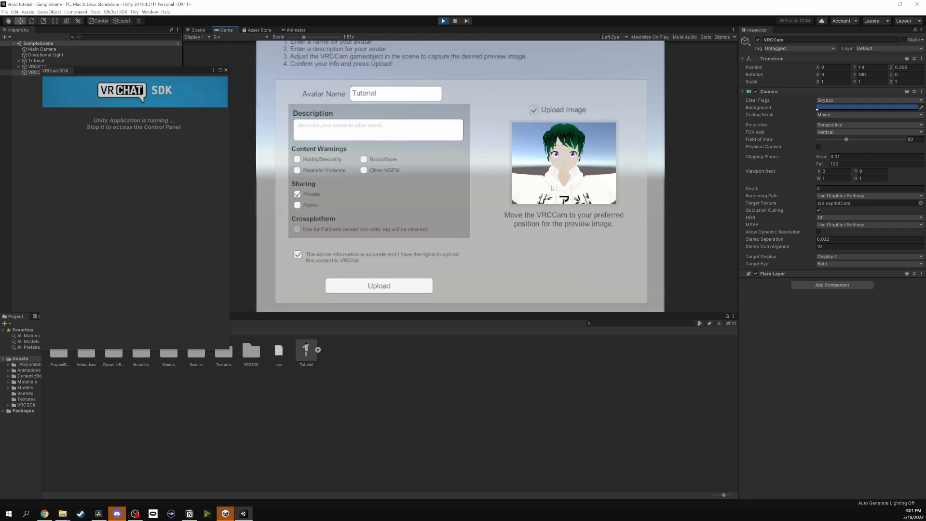
pyautogui.click(402, 285)
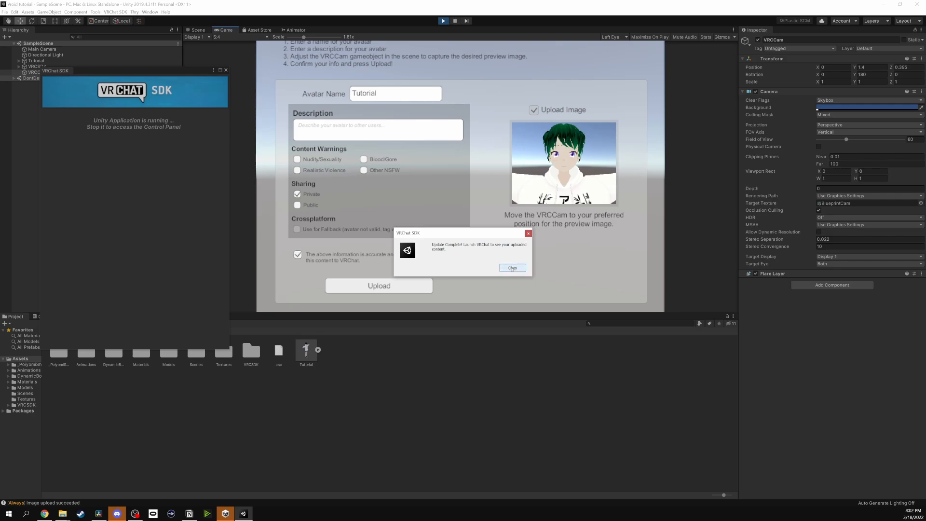
pyautogui.click(512, 268)
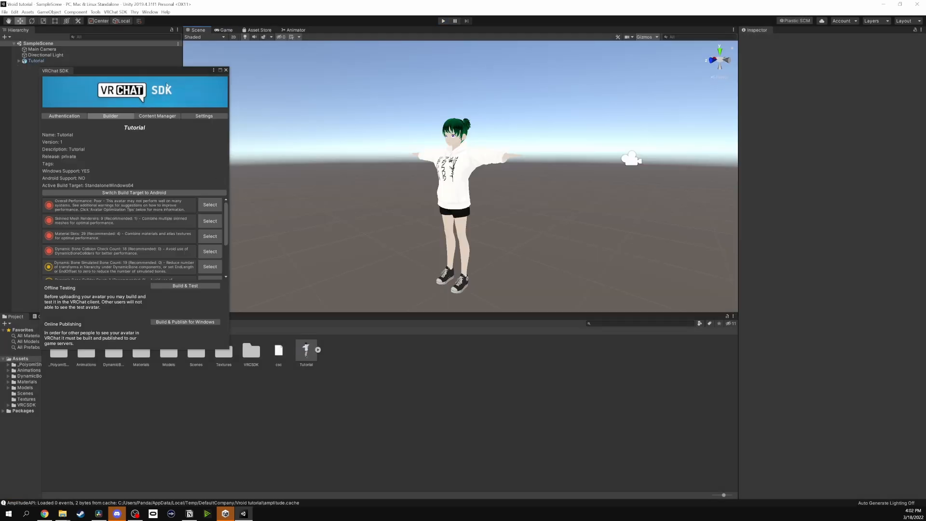
# Select the Tutorial avatar in the scene and detach its blueprint ID in the Pipeline Manager.
pyautogui.moveTo(169, 71); pyautogui.dragTo(210, 55)
pyautogui.click(449, 182)
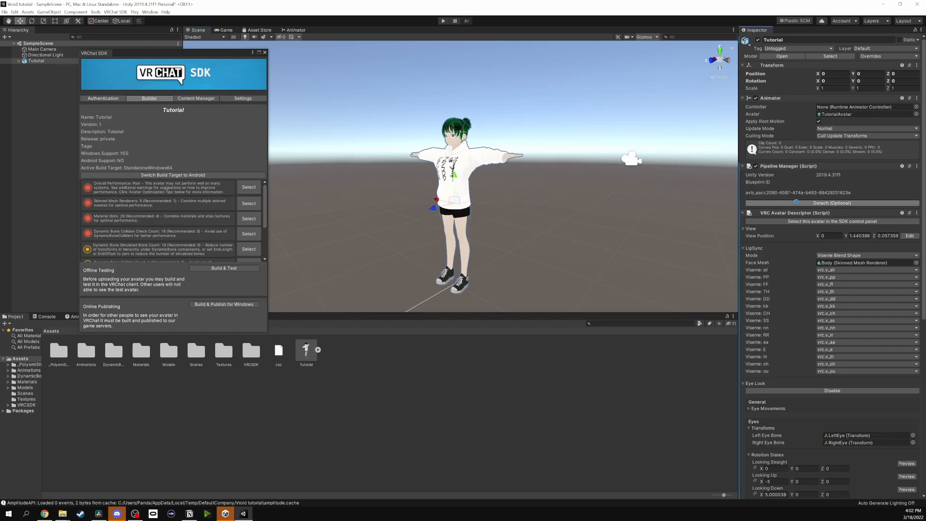
pyautogui.click(797, 203)
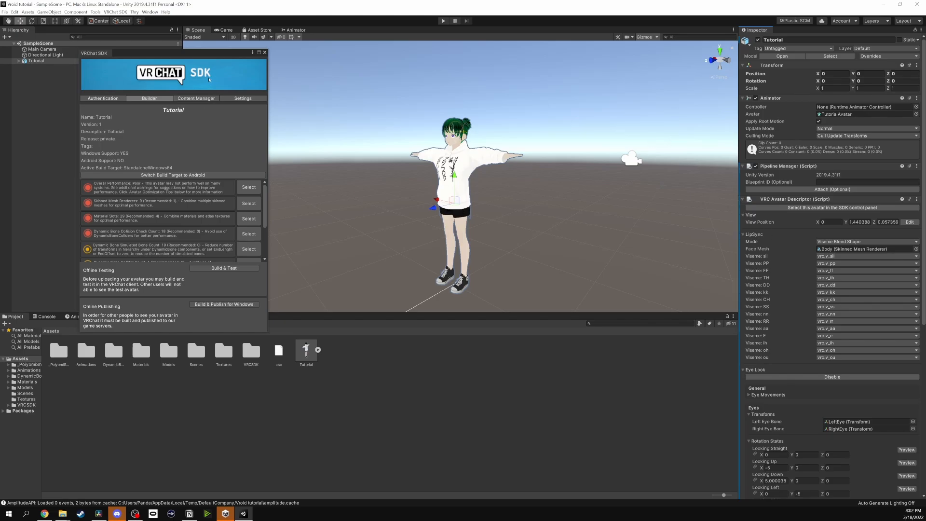
# Copy the uploaded Tutorial avatar's ID from the Content Manager and attach it as the scene avatar's blueprint ID.
pyautogui.click(198, 99)
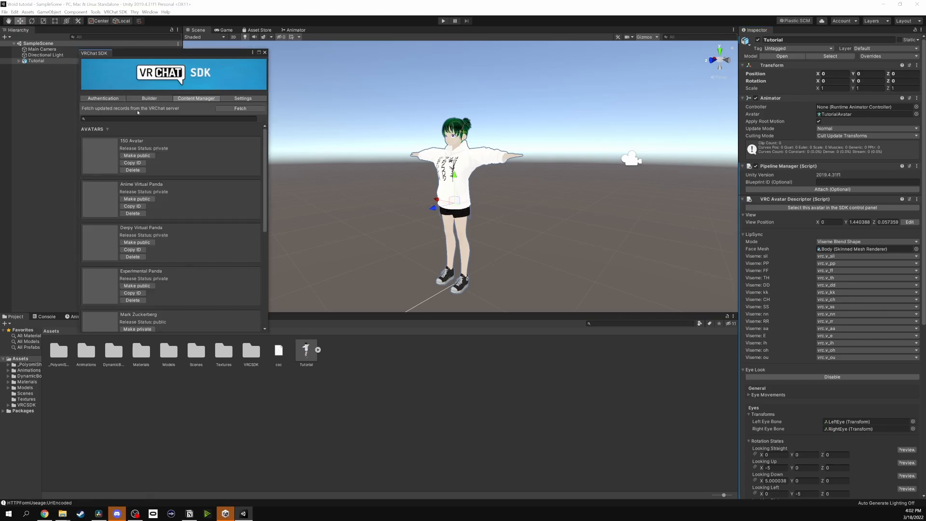
pyautogui.scroll(-10, 178, 194)
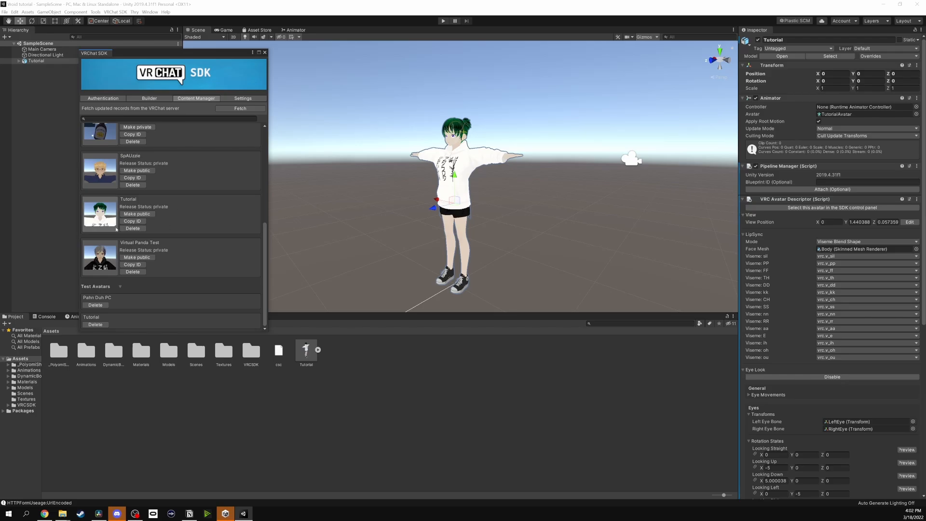
pyautogui.click(133, 221)
pyautogui.click(867, 182)
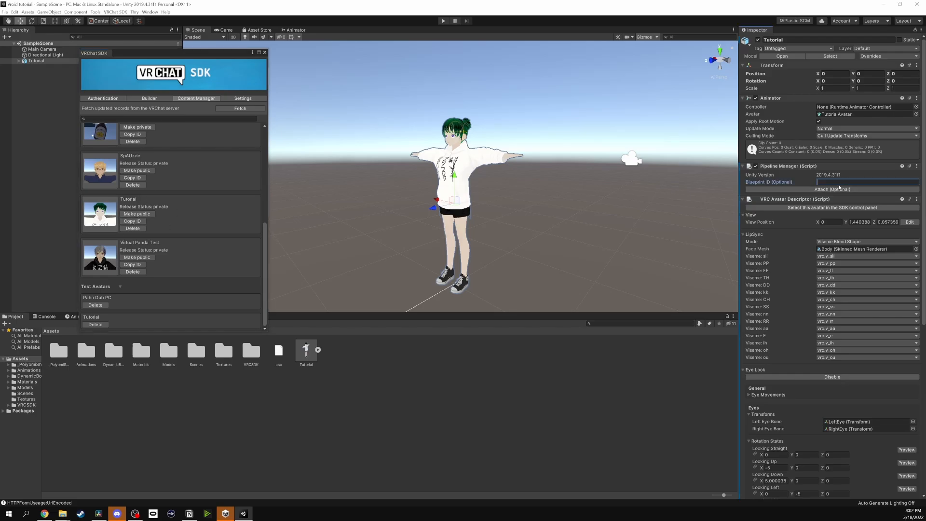
pyautogui.hotkey('ctrl', 'v')
pyautogui.click(839, 189)
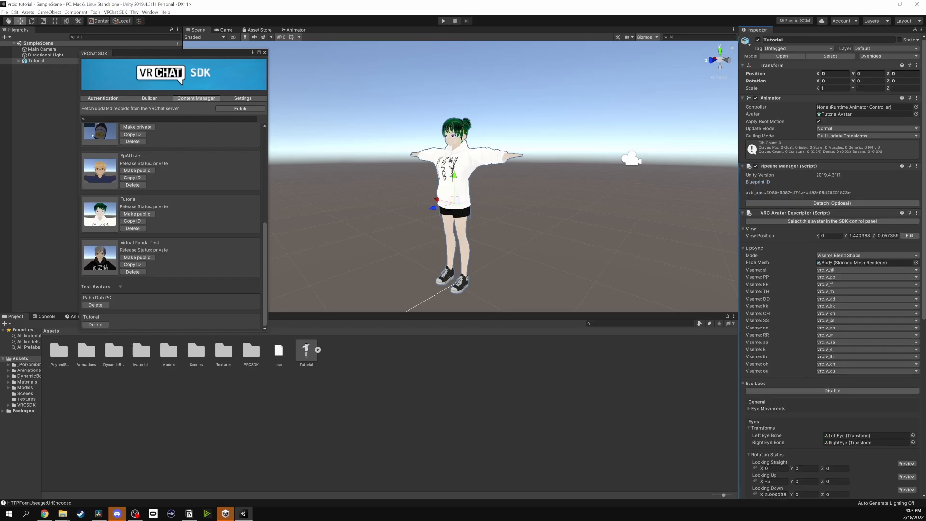